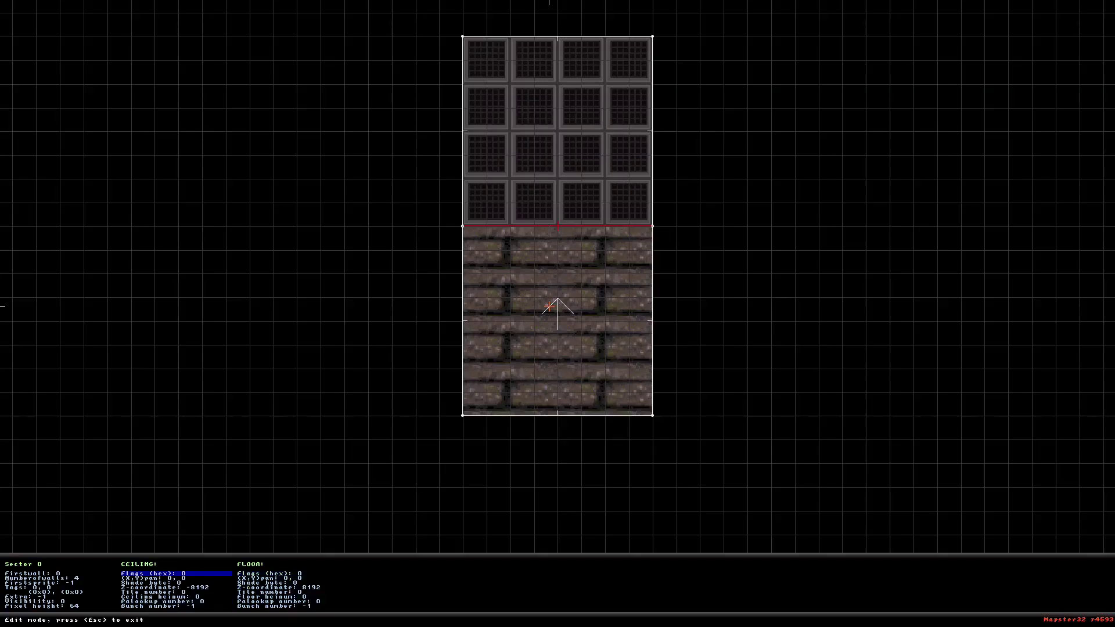
Examine the ceiling and floor properties of sector 0, the brick-floored room
{"action": "key", "text": "Right"}
{"action": "key", "text": "Left"}
{"action": "key", "text": "Right"}
{"action": "key", "text": "Left"}
{"action": "key", "text": "Escape"}
In the 3D view, paste the copied grate tile 183 onto the ceiling of sector 1
{"action": "key", "text": "KP_Enter"}
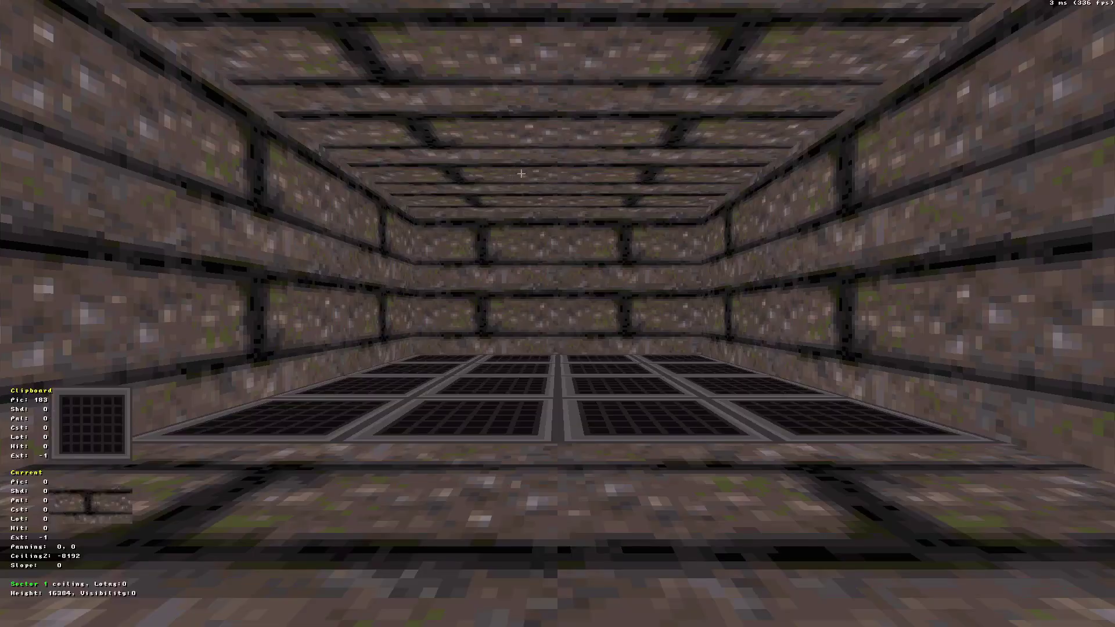
{"action": "key", "text": "Return"}
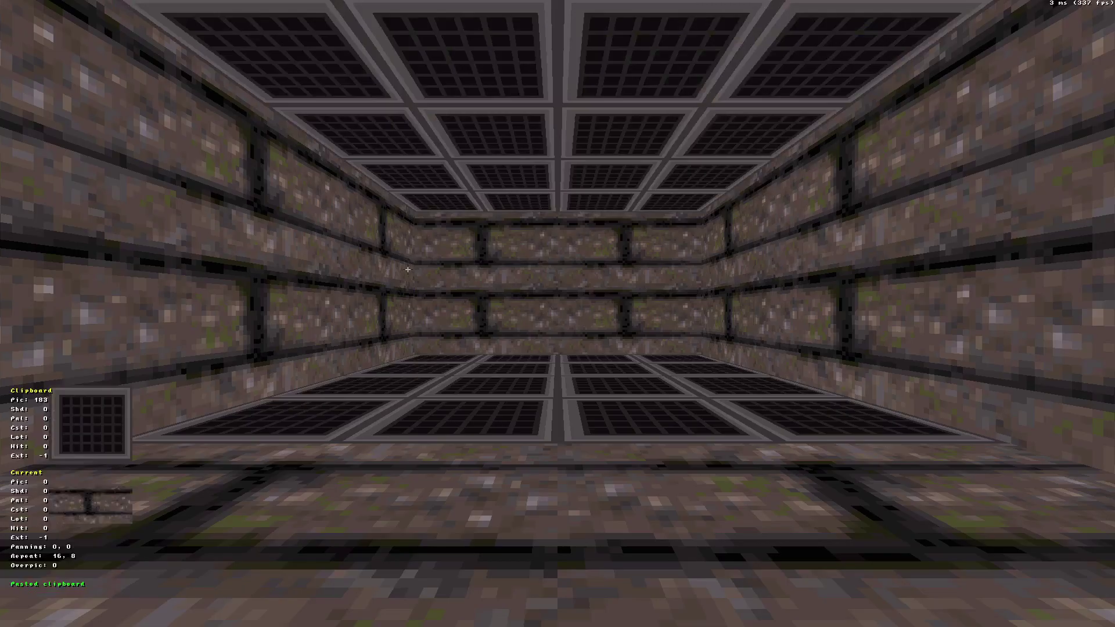
{"action": "key", "text": "shift+Return"}
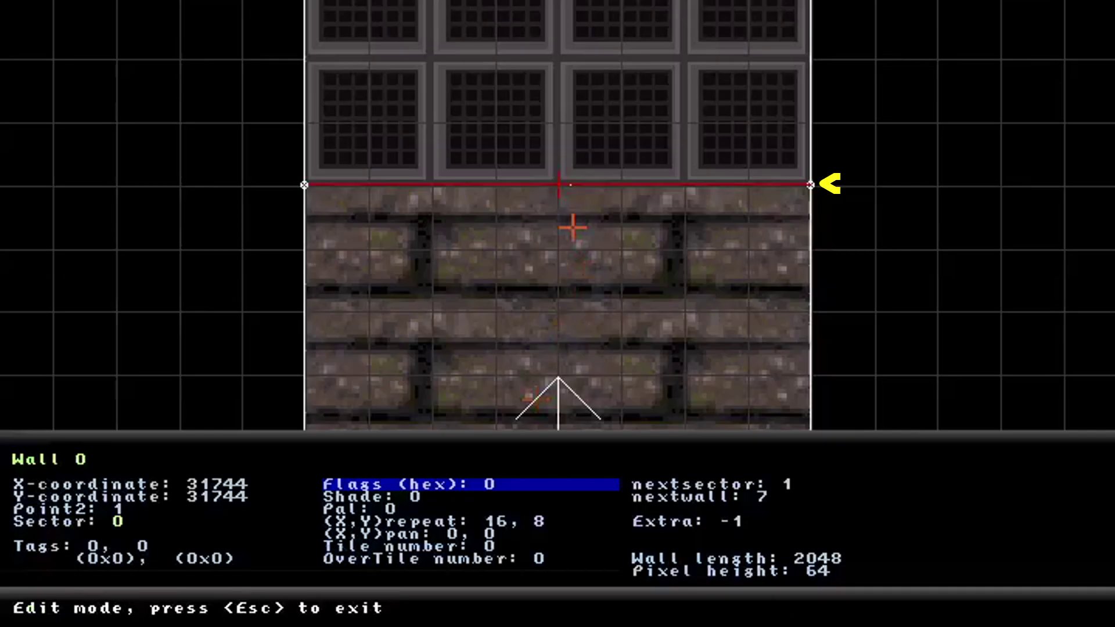
Examine the properties of the brick-floored sector's walls one after another, from wall 0 to wall 3
{"action": "key", "text": "z"}
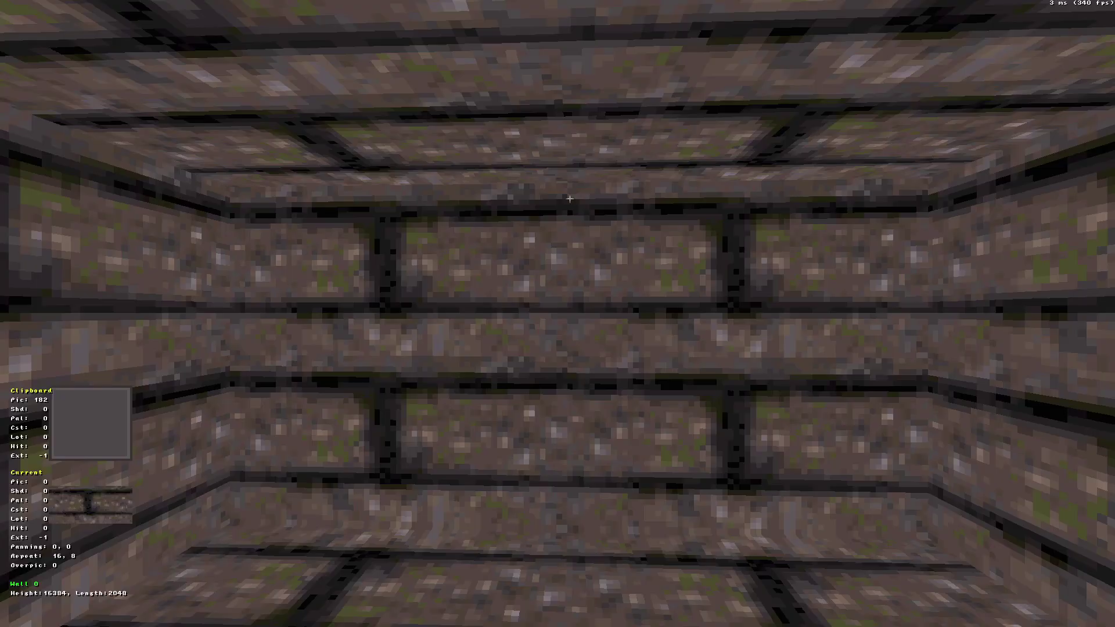
{"action": "key", "text": "F8"}
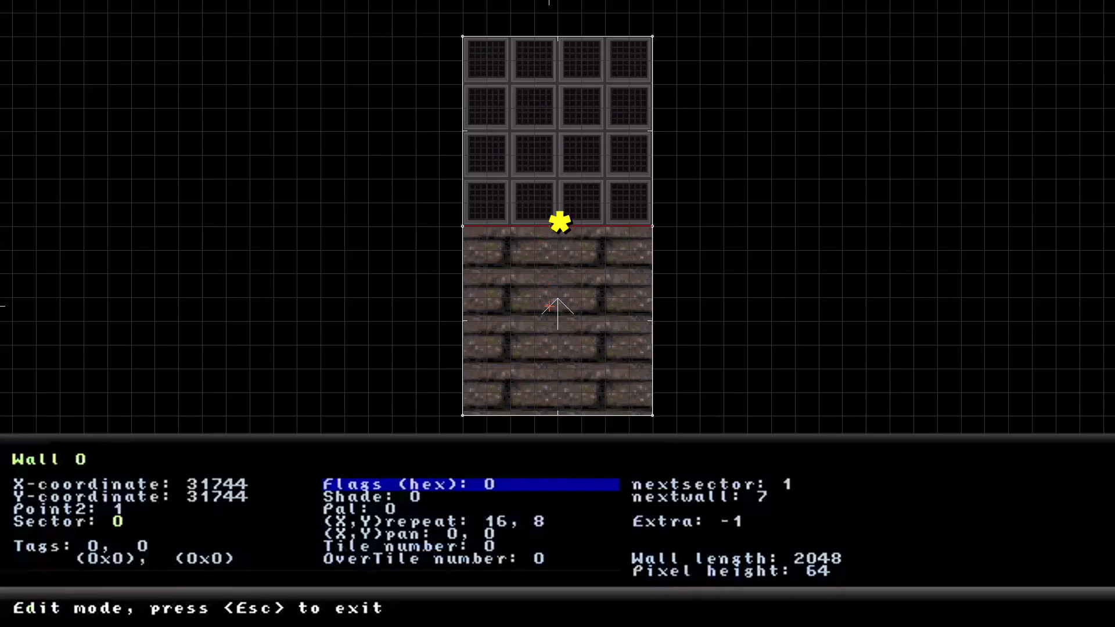
{"action": "key", "text": "Page_Down"}
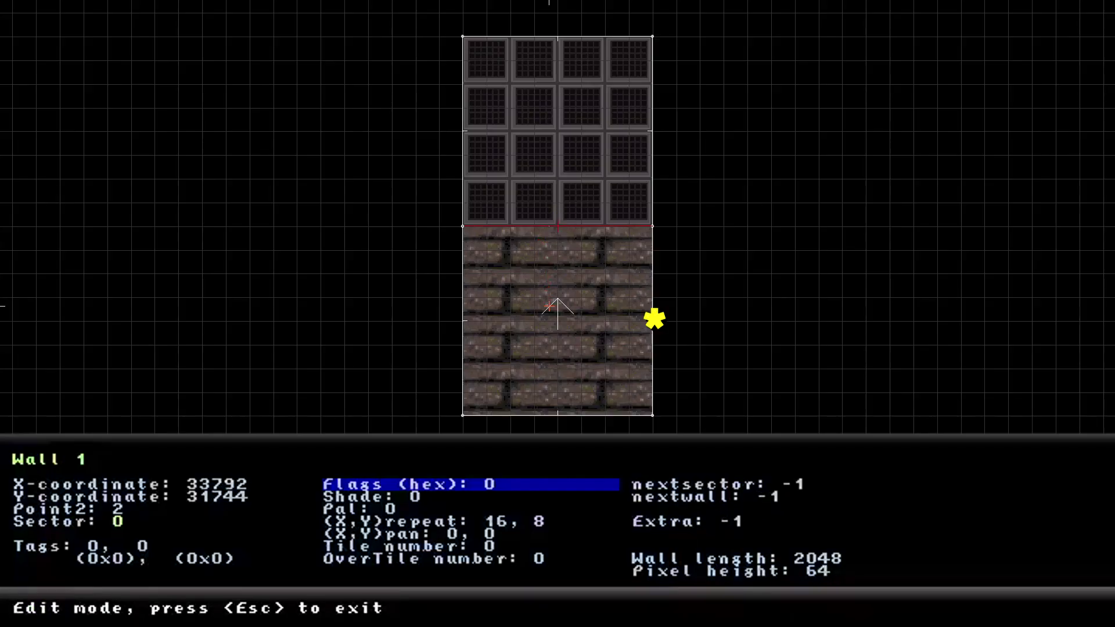
{"action": "key", "text": "Page_Down"}
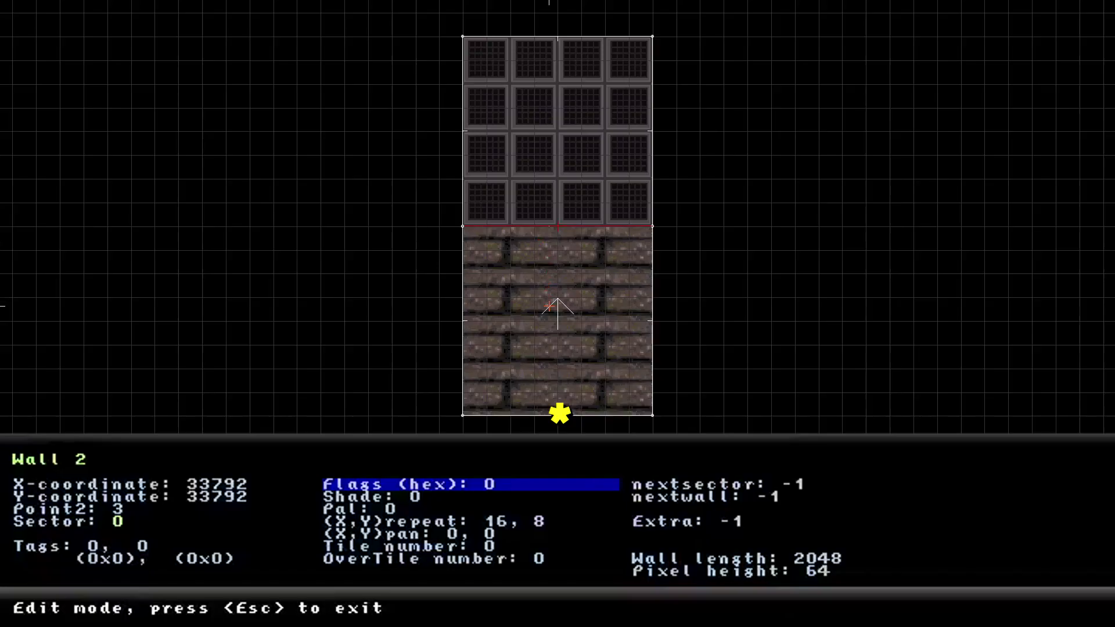
{"action": "key", "text": "Page_Down"}
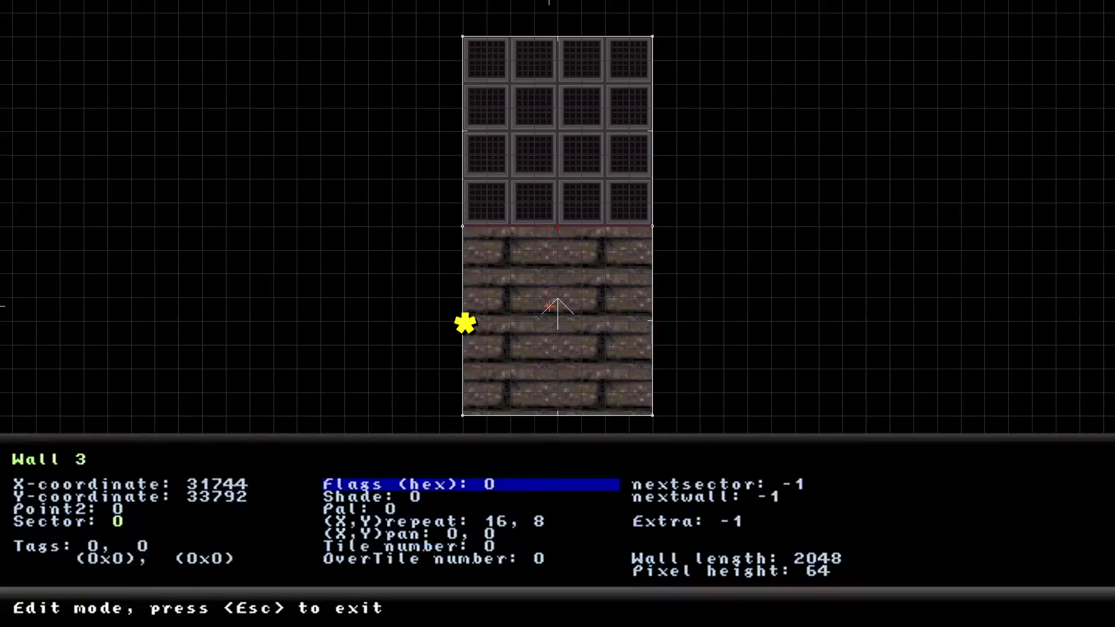
{"action": "key", "text": "Page_Down"}
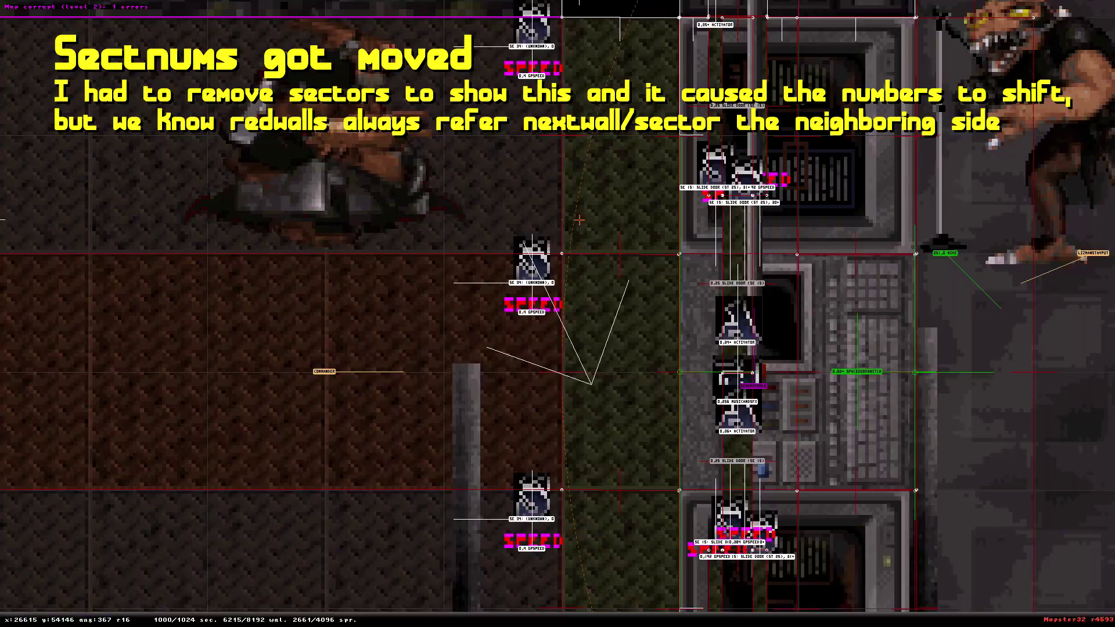
Examine the nextsector and nextwall references of the red walls along the corridor's edge, including walls 7 and 11
{"action": "key", "text": "F8"}
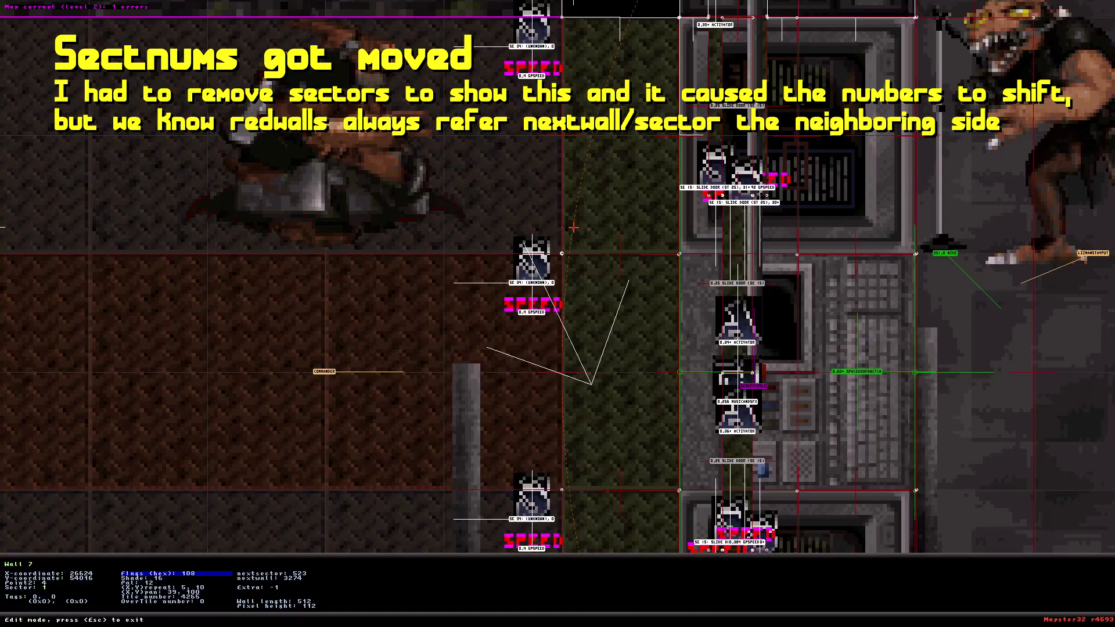
{"action": "key", "text": "Escape"}
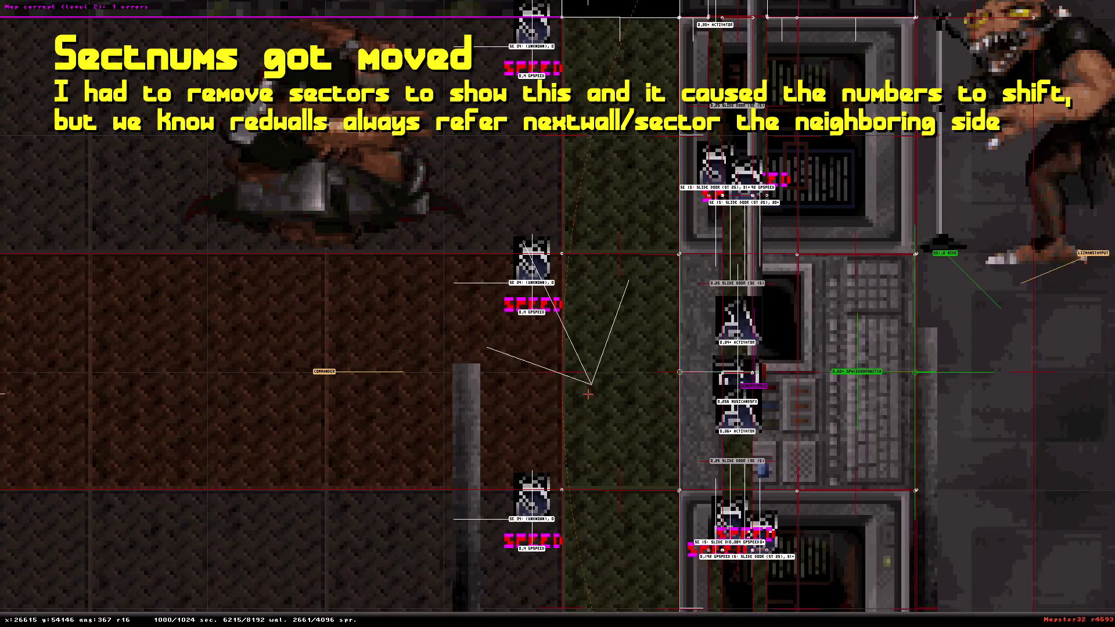
{"action": "key", "text": "F8"}
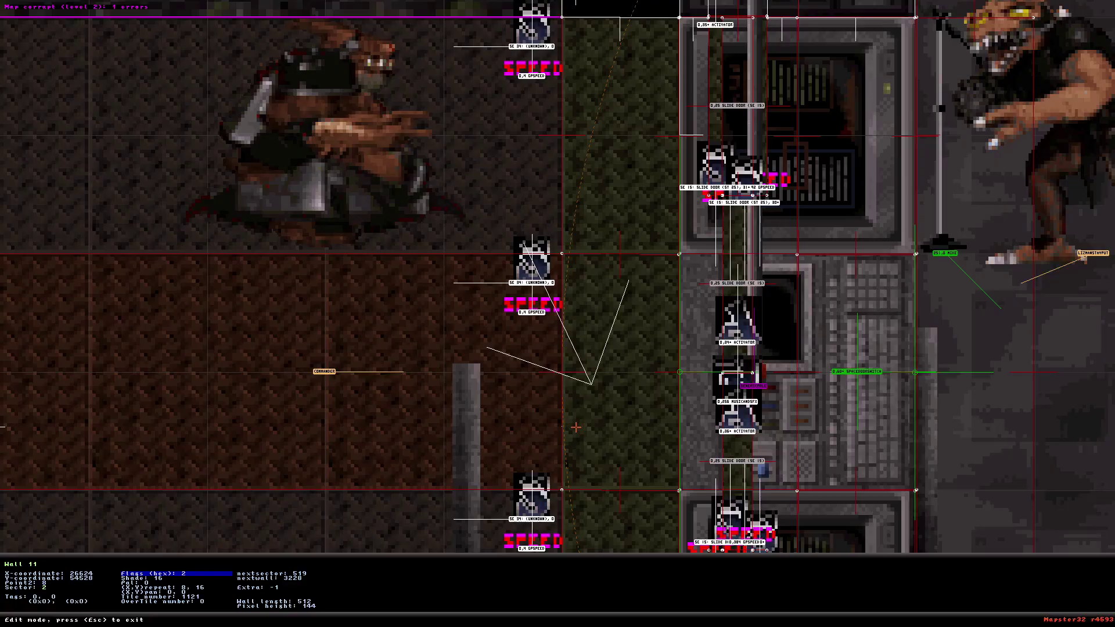
{"action": "key", "text": "Escape"}
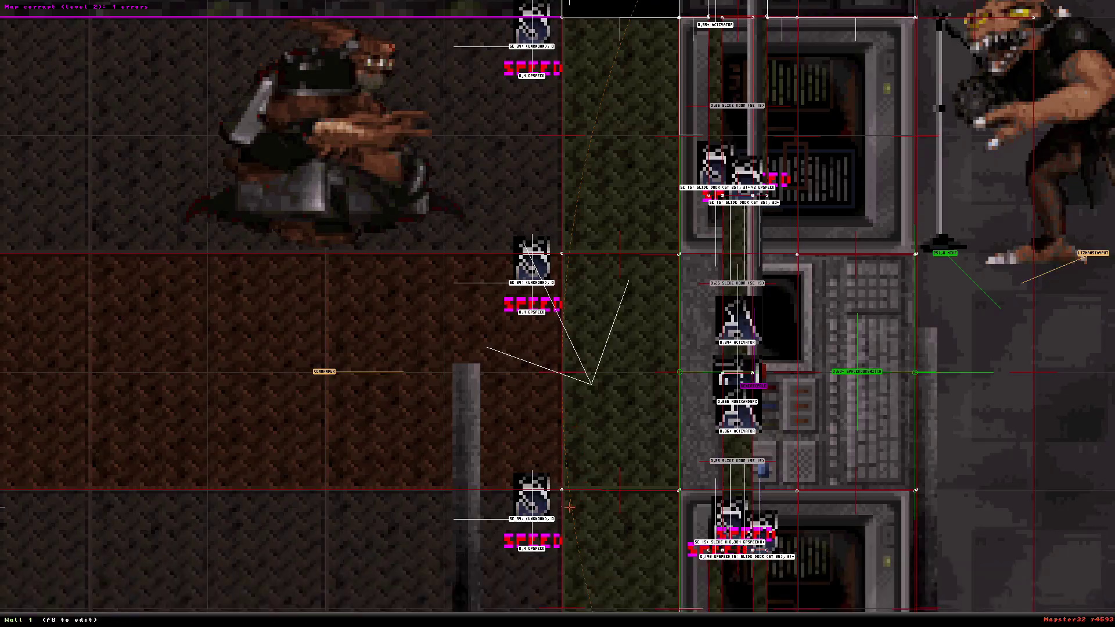
{"action": "key", "text": "F8"}
{"action": "key", "text": "Escape"}
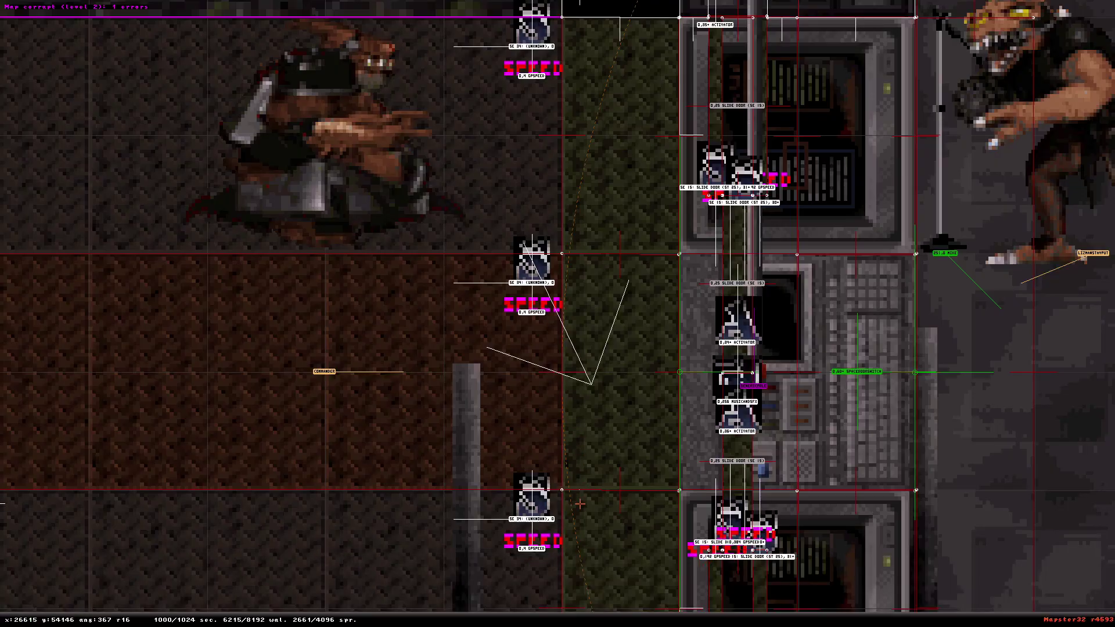
Undo the sector removal to restore the red-floored strip beside the corridor
{"action": "scroll", "coordinate": [569, 507], "scroll_direction": "down", "scroll_amount": 4}
{"action": "scroll", "coordinate": [558, 314], "scroll_direction": "up", "scroll_amount": 3}
{"action": "key", "text": "ctrl+z"}
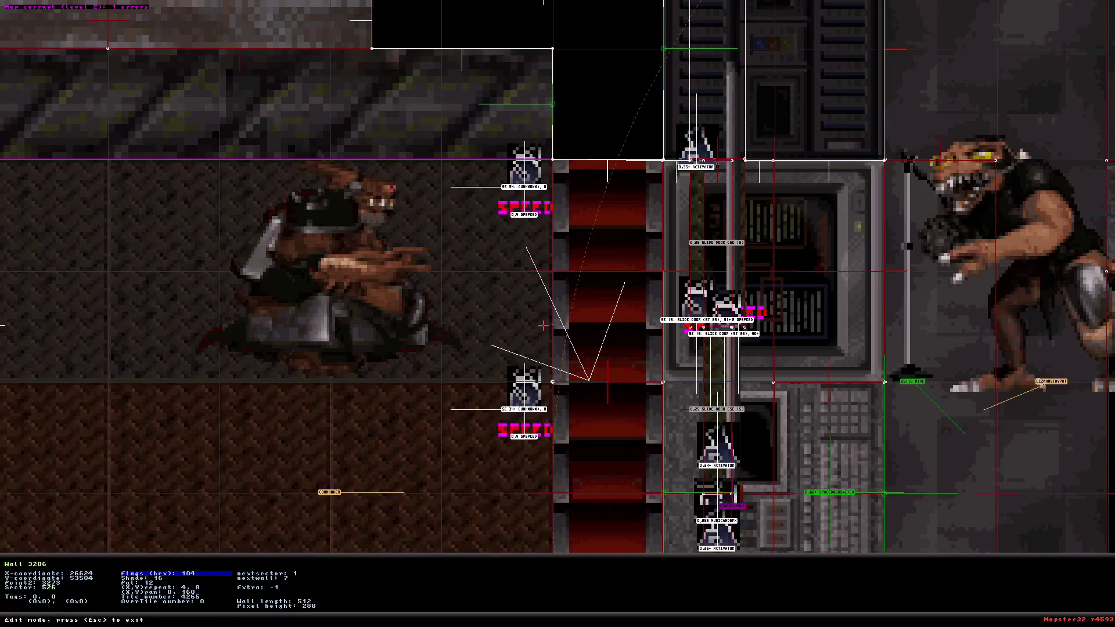
Examine the properties of walls 3286, 3240 and 3300 along the red-floored strip, and of sector 527
{"action": "key", "text": "Escape"}
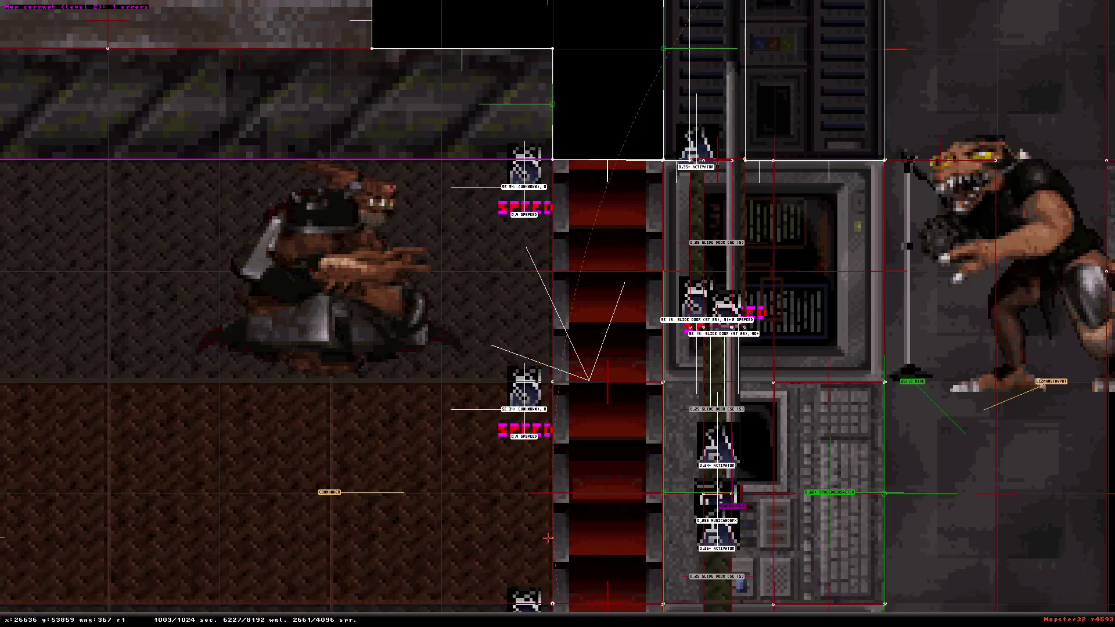
{"action": "key", "text": "alt+e"}
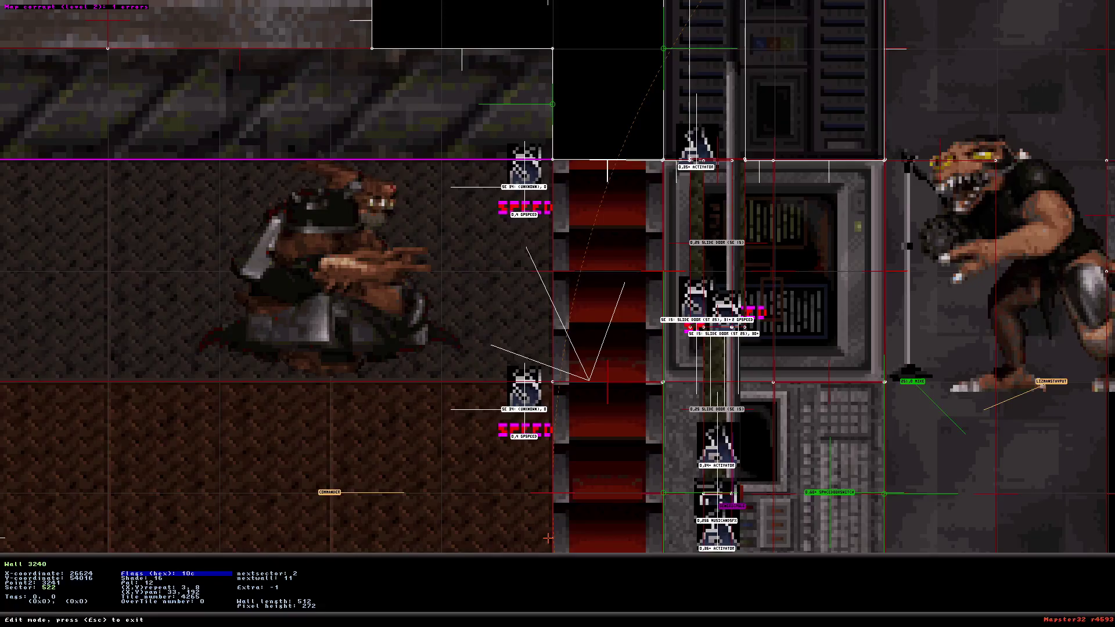
{"action": "key", "text": "Escape"}
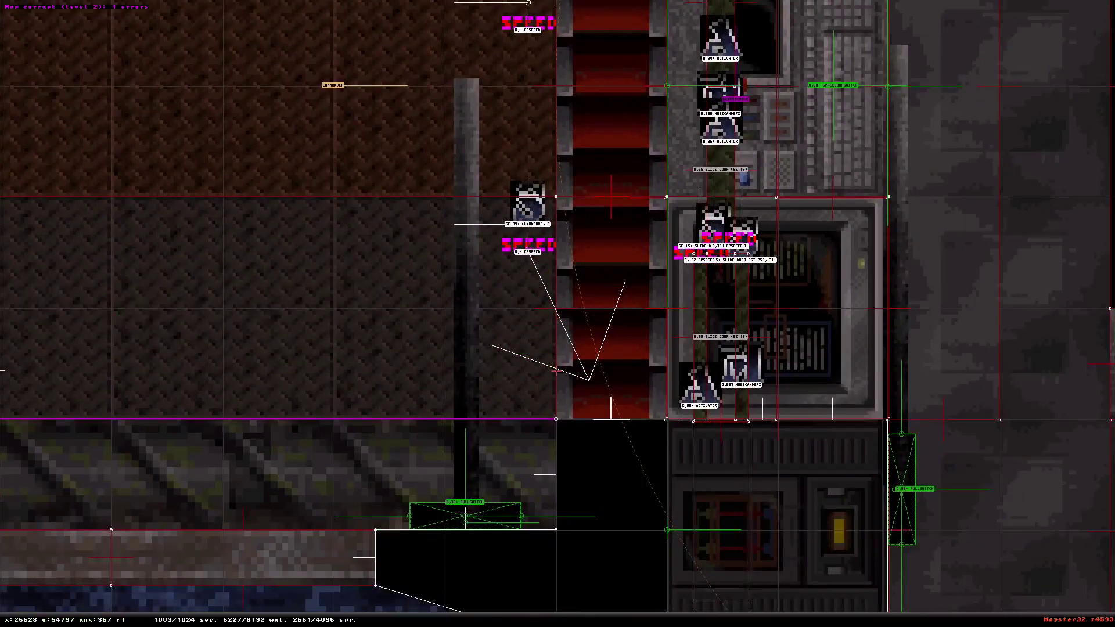
{"action": "key", "text": "alt+e"}
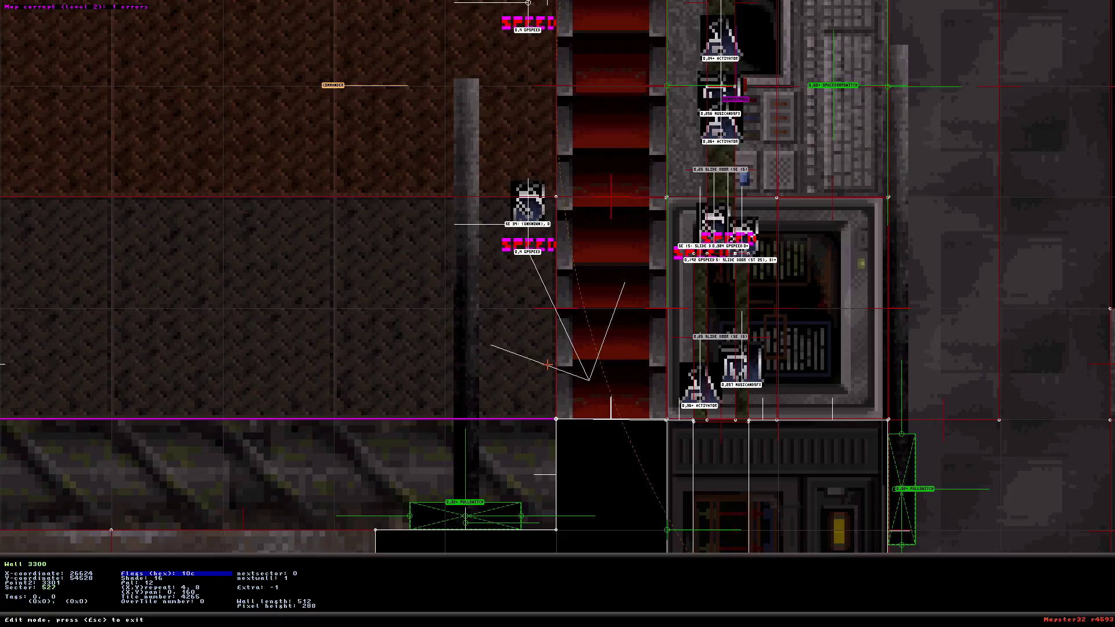
{"action": "key", "text": "Escape"}
{"action": "key", "text": "F7"}
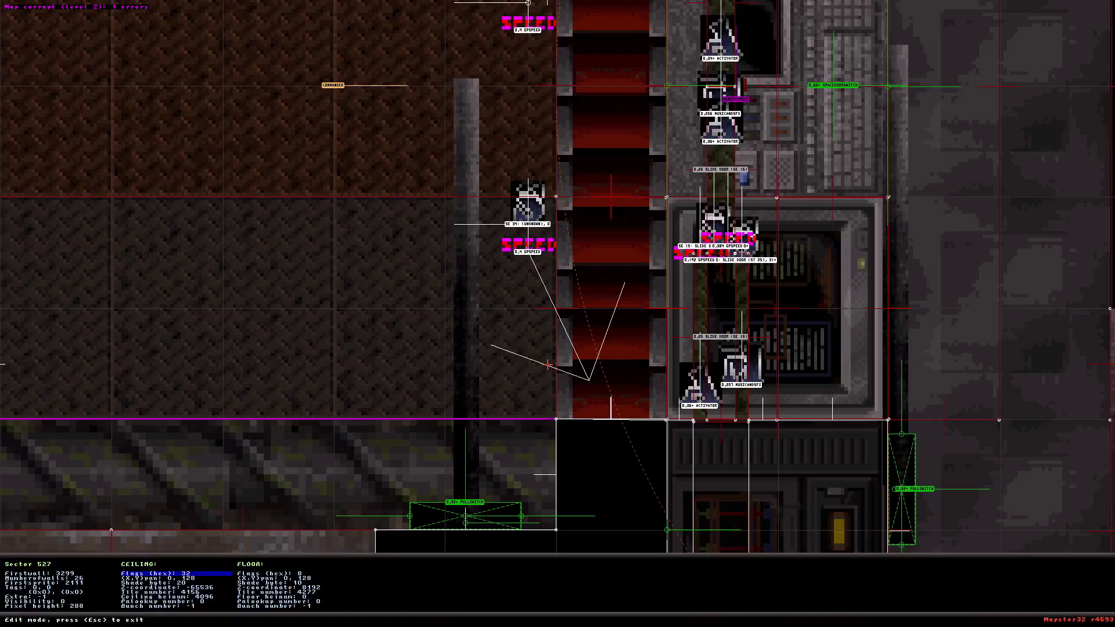
{"action": "key", "text": "Escape"}
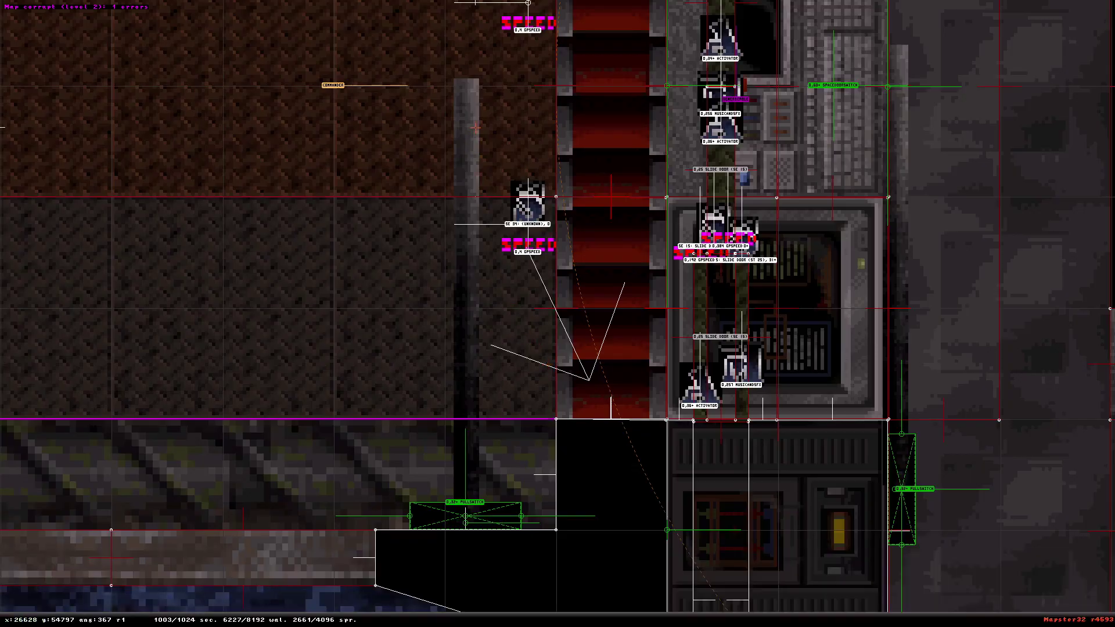
Look around the red-floored strip and along the adjoining corridor in the 3D view
{"action": "key", "text": "KP_Enter"}
{"action": "key", "text": "Left"}
{"action": "key", "text": "Up"}
{"action": "key", "text": "Down"}
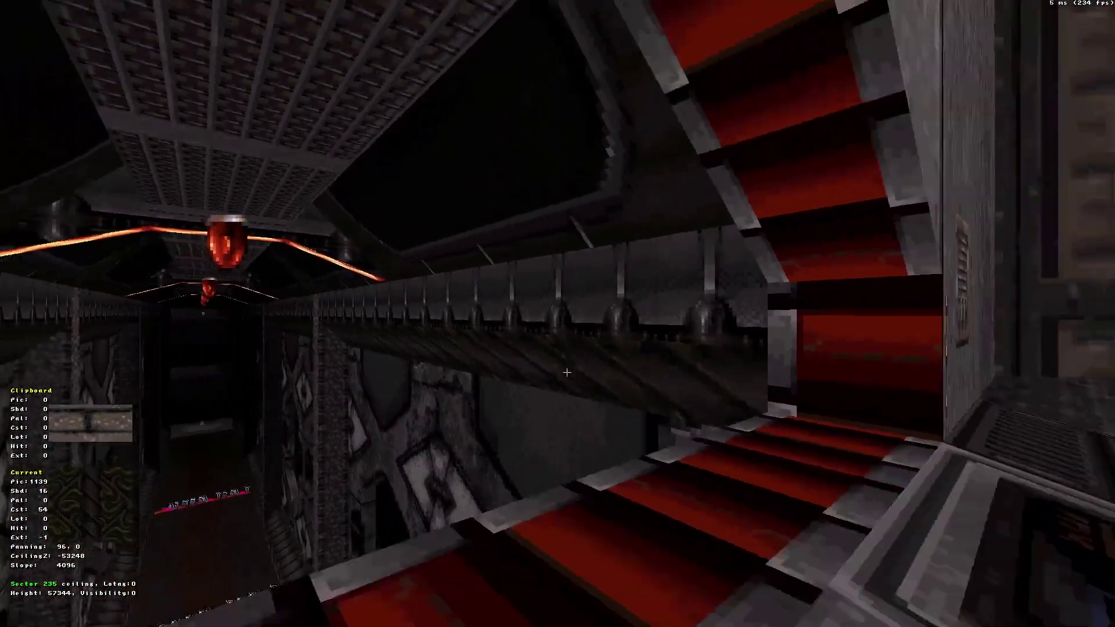
{"action": "key", "text": "Left"}
{"action": "key", "text": "Up"}
{"action": "key", "text": "Left"}
{"action": "key", "text": "Right"}
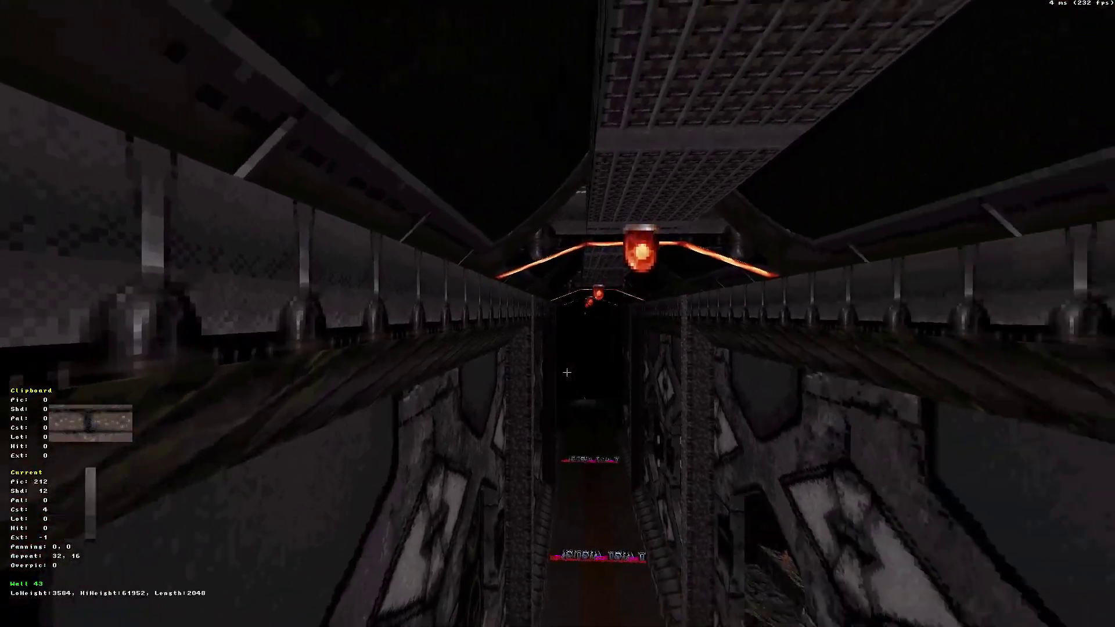
{"action": "key", "text": "Right"}
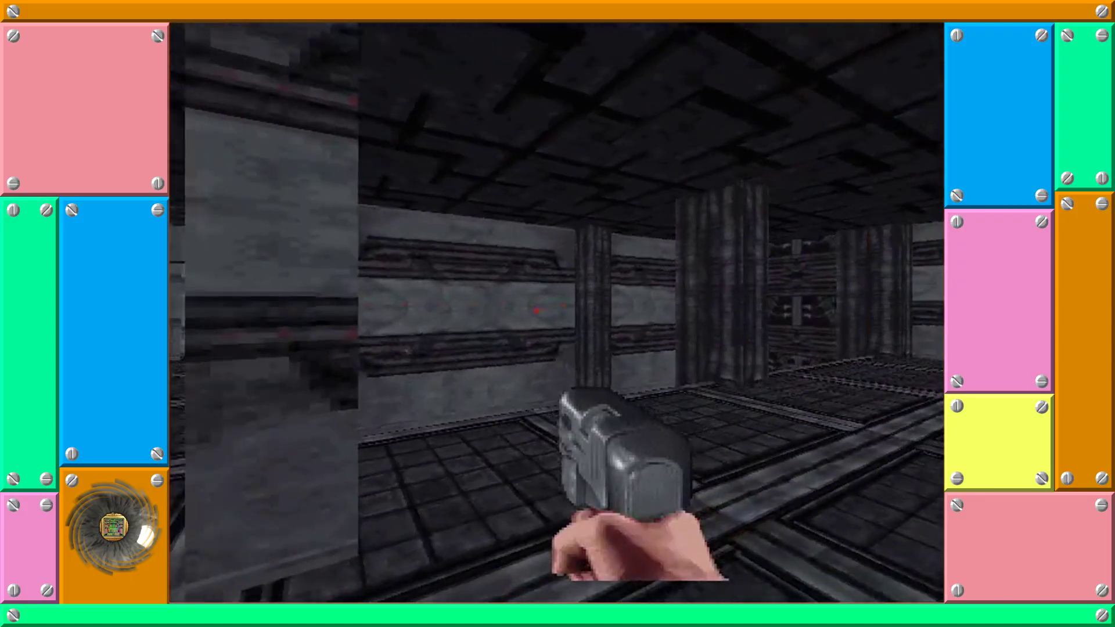
{"action": "key", "text": "w"}
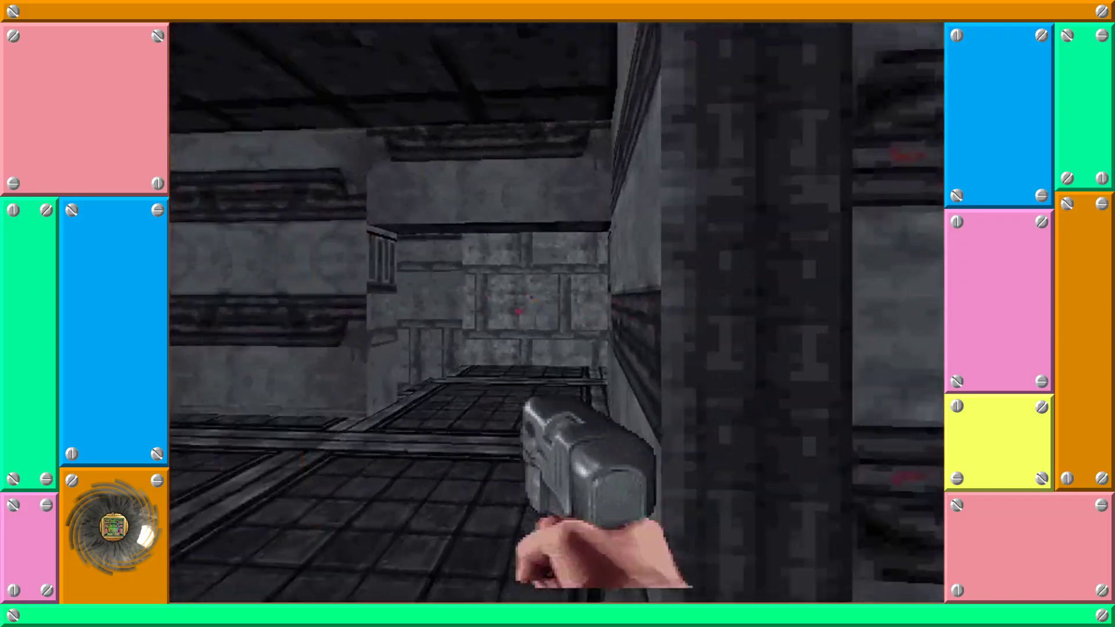
{"action": "key", "text": "s"}
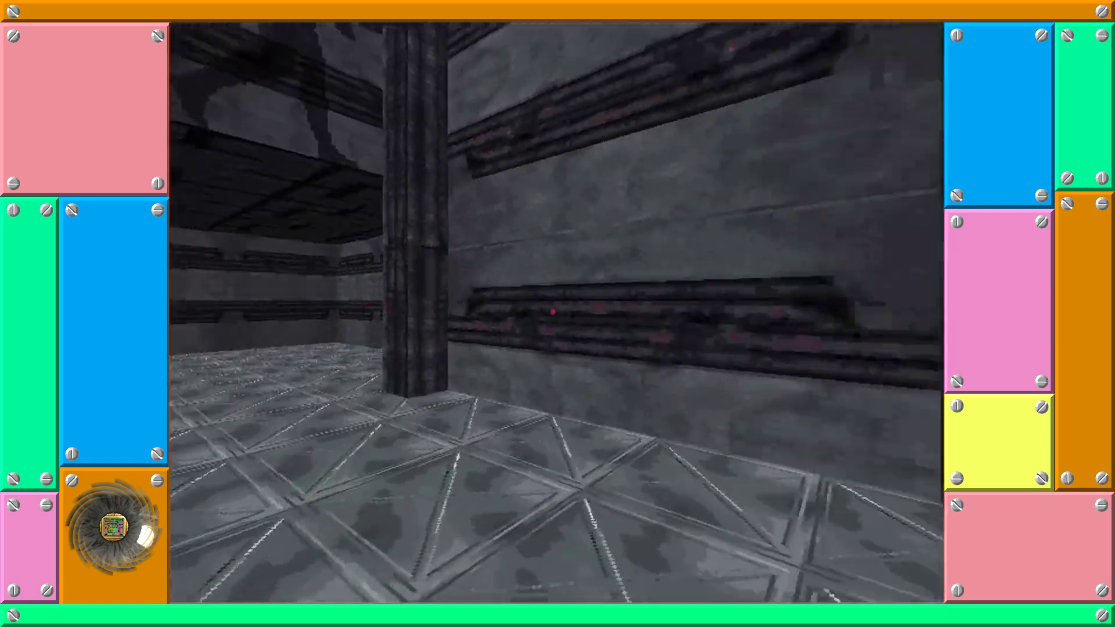
{"action": "key", "text": "w"}
{"action": "key", "text": "w"}
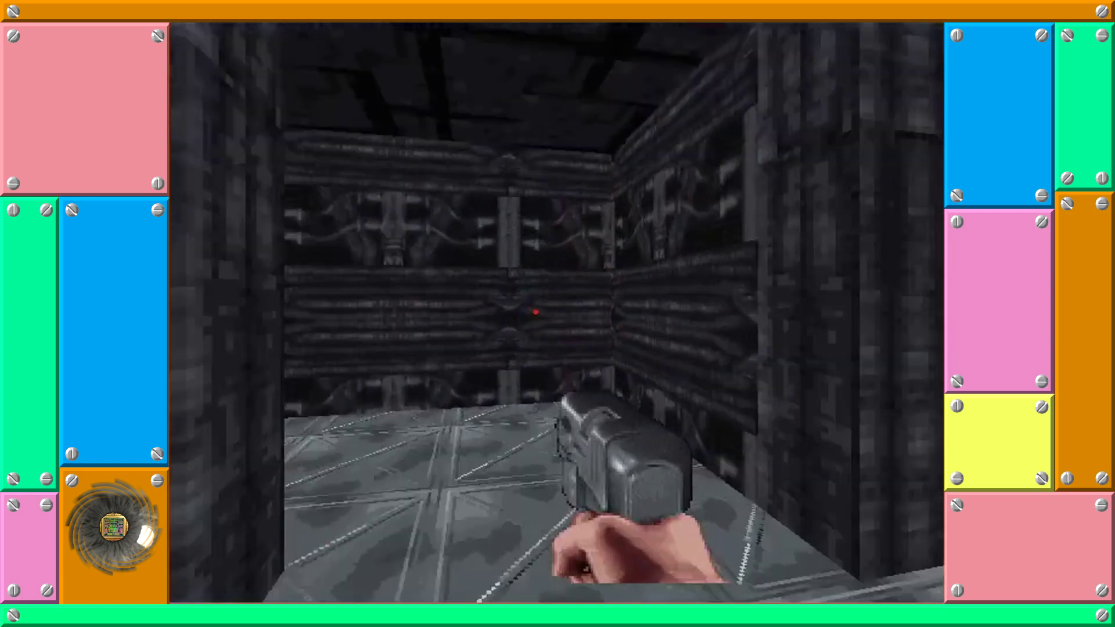
{"action": "key", "text": "w"}
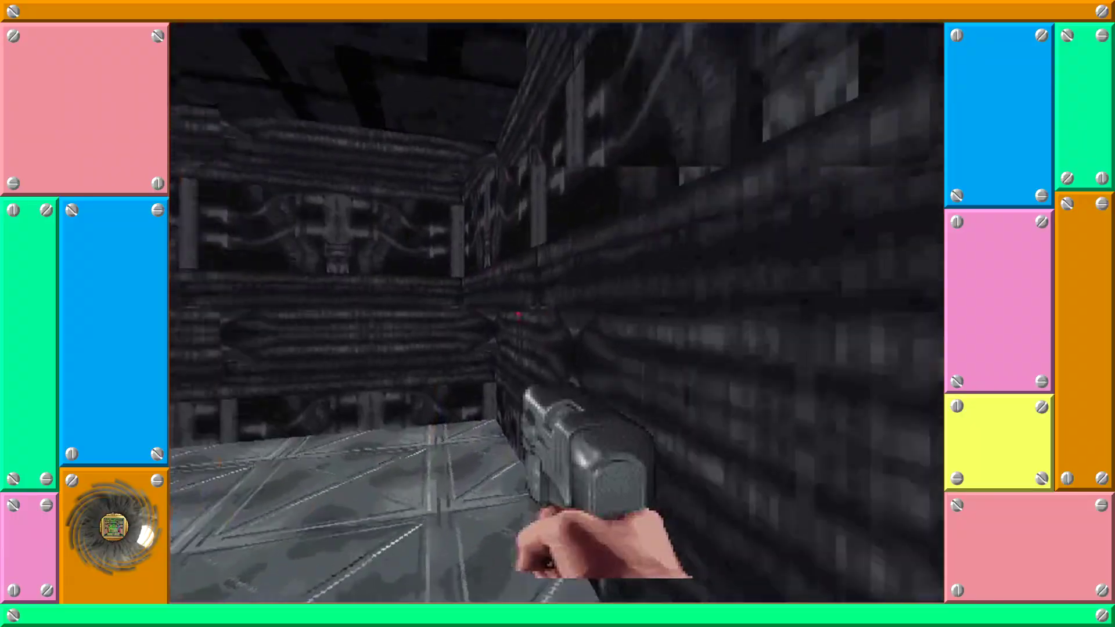
{"action": "key", "text": "w"}
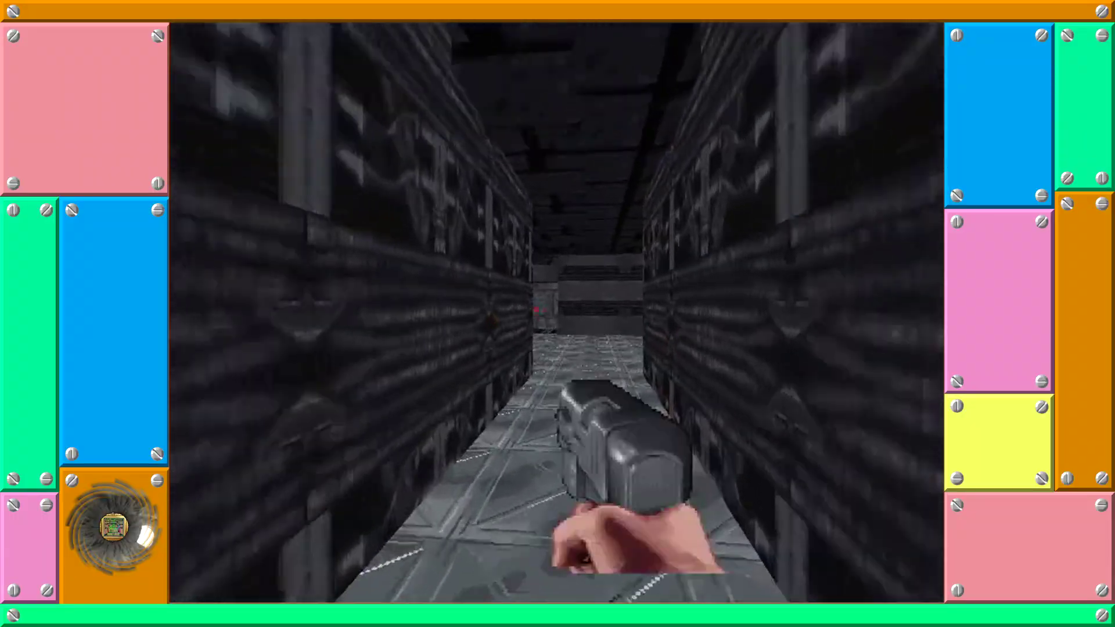
{"action": "key", "text": "w"}
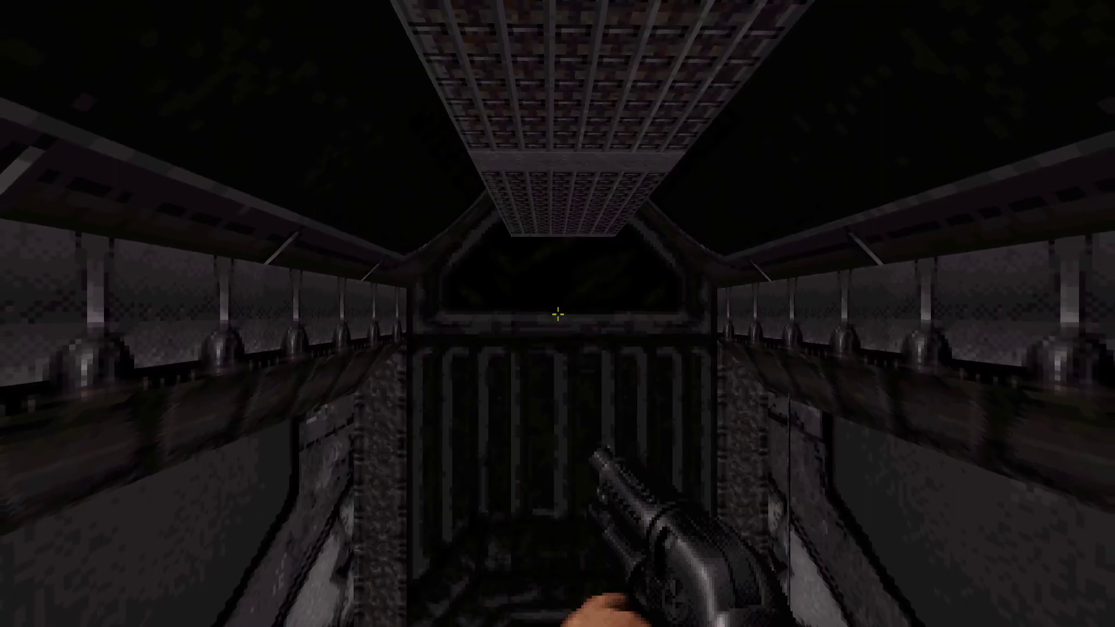
{"action": "key", "text": "j"}
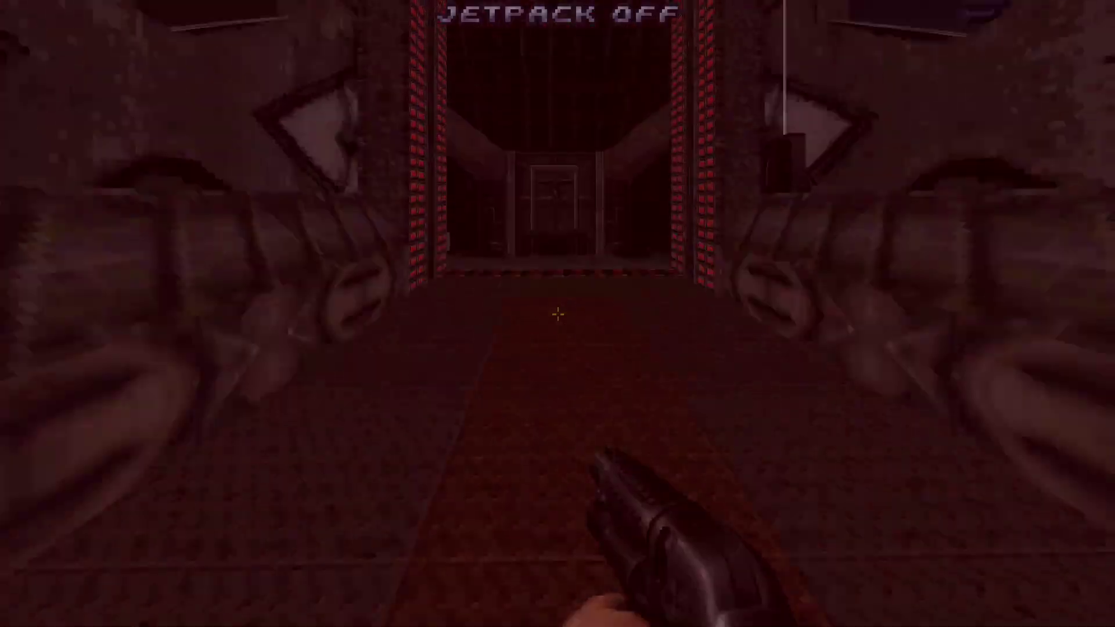
{"action": "key", "text": "s"}
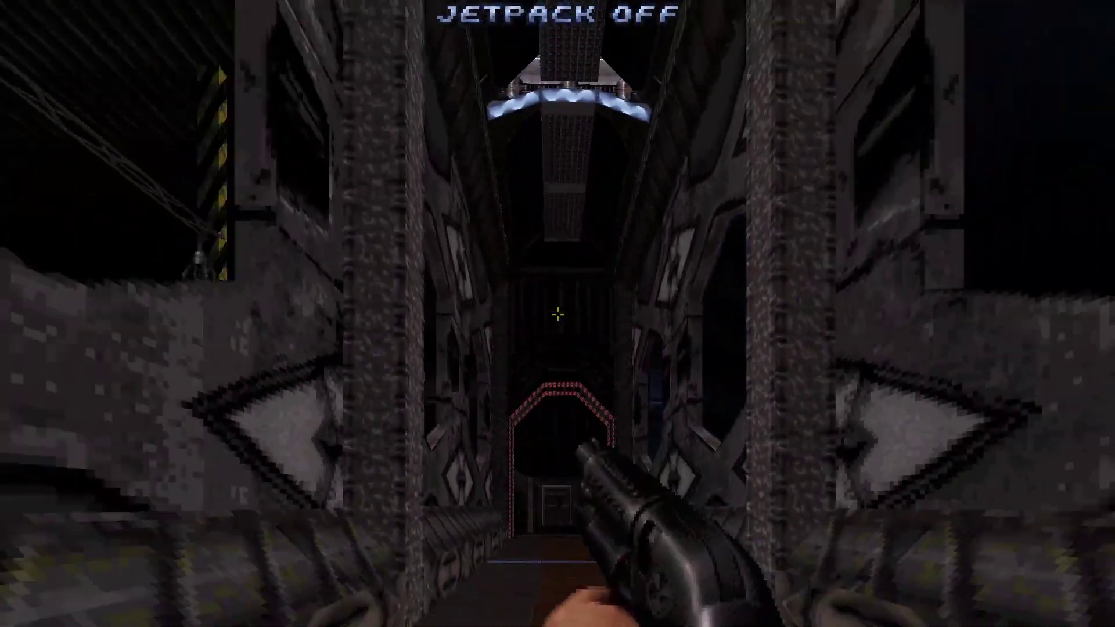
{"action": "key", "text": "s"}
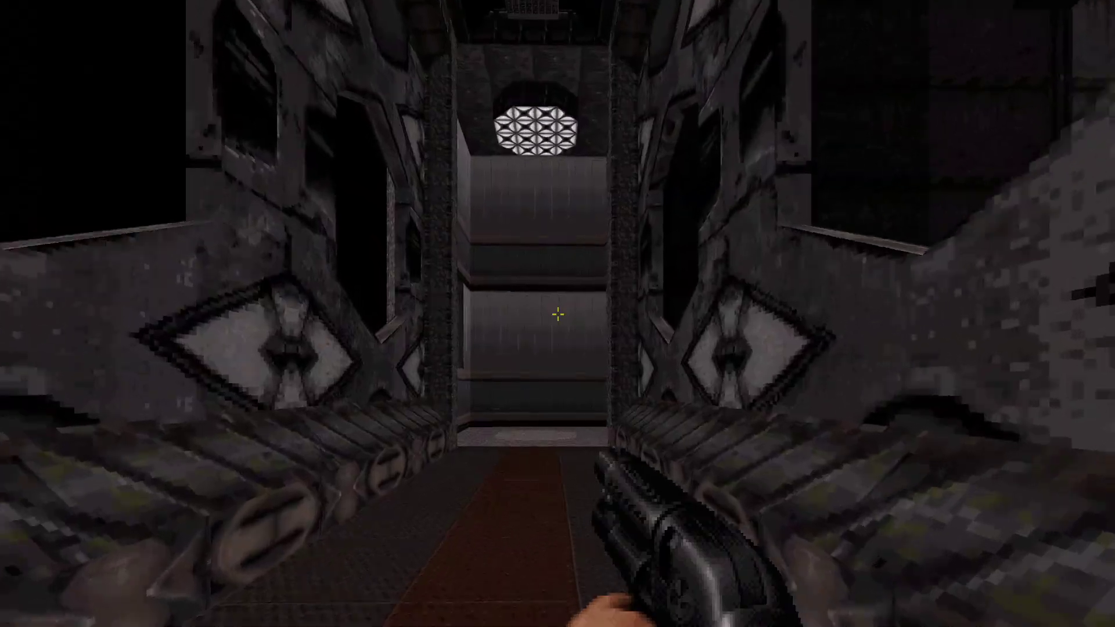
{"action": "key", "text": "w"}
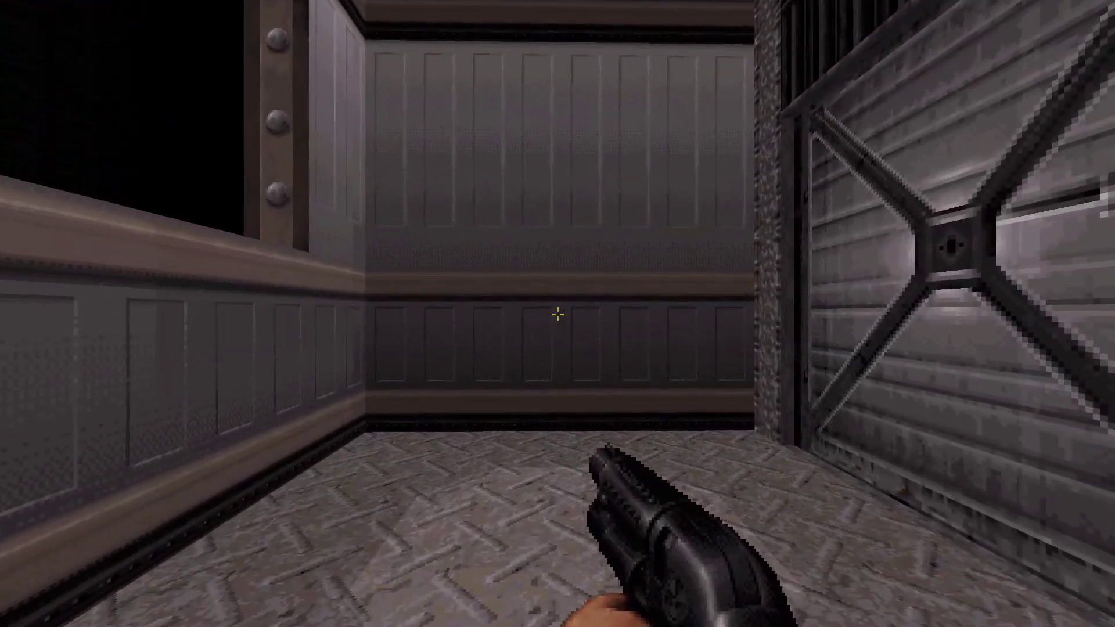
{"action": "key", "text": "w"}
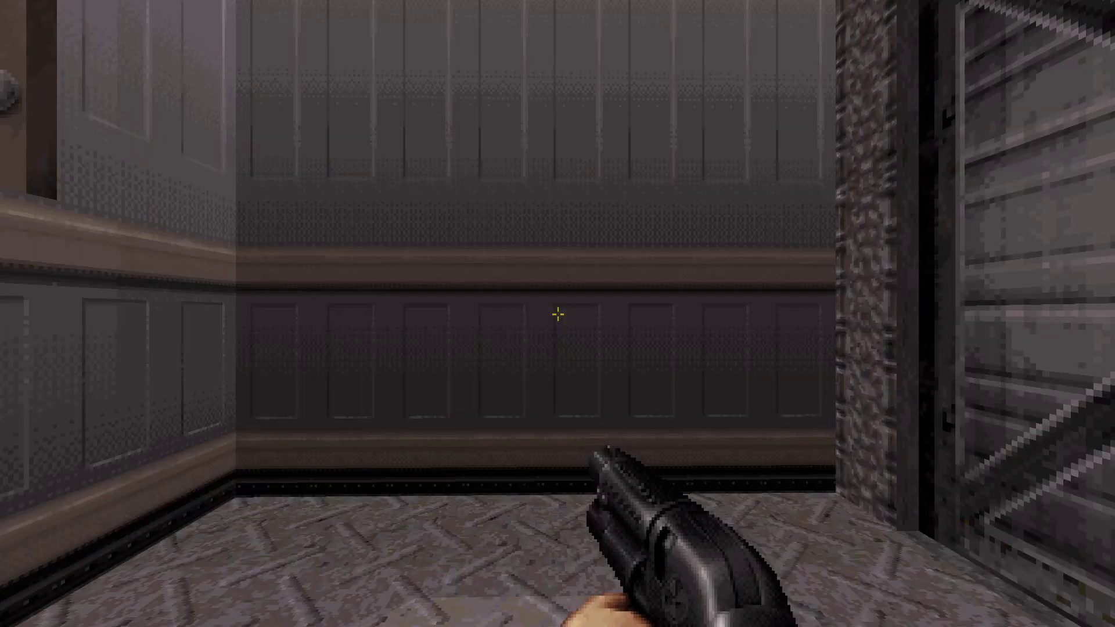
{"action": "key", "text": "w"}
{"action": "key", "text": "w"}
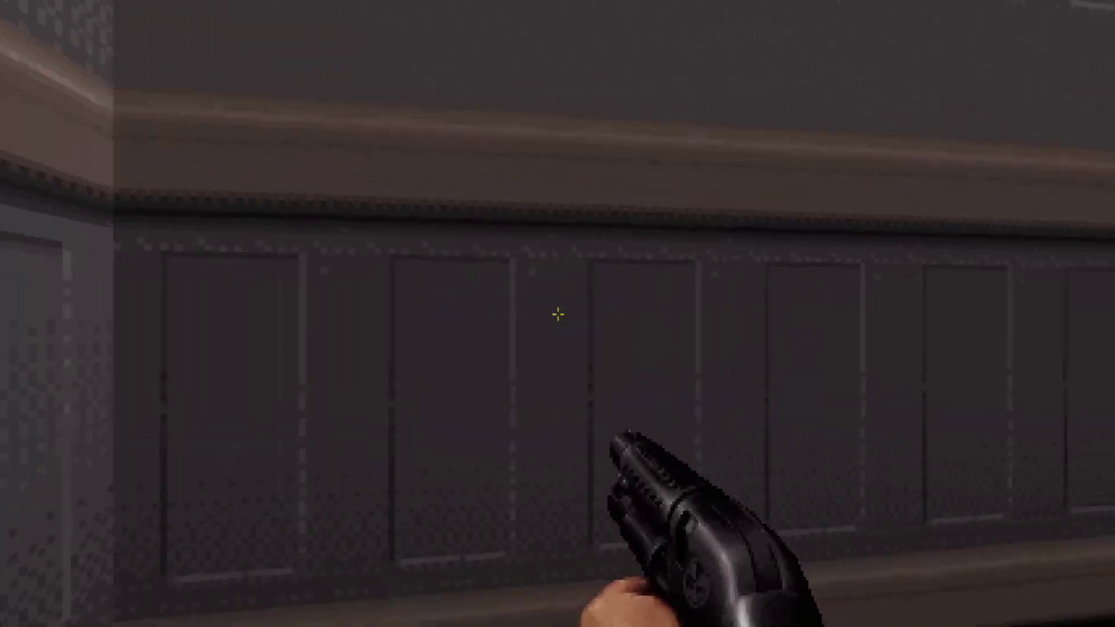
{"action": "key", "text": "d"}
{"action": "key", "text": "space"}
{"action": "key", "text": "w"}
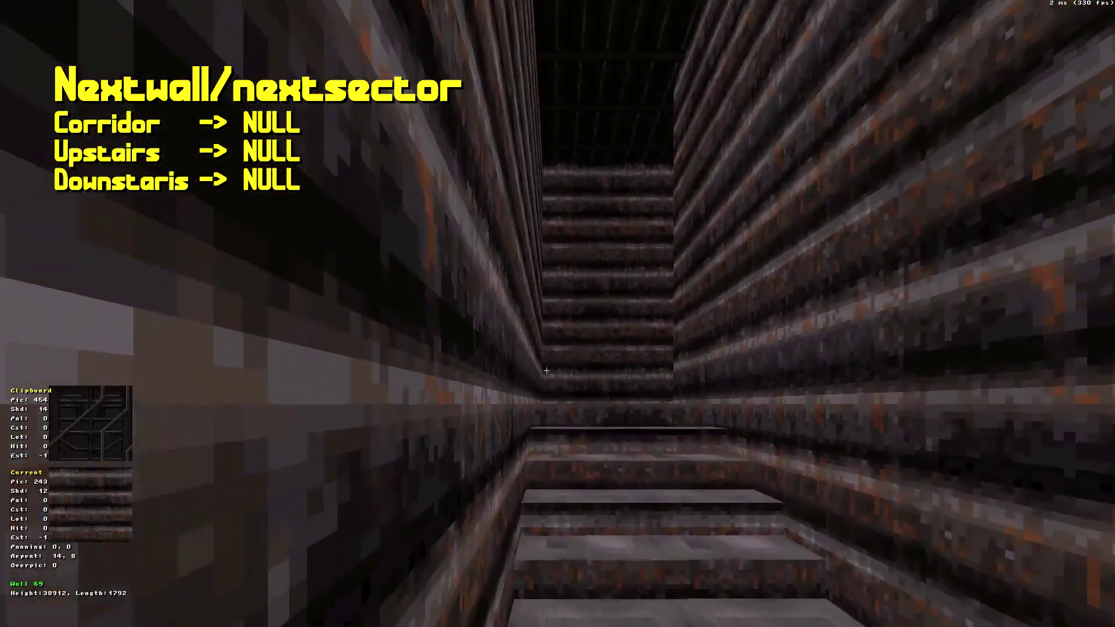
Move the highlighted chamfered room sector onto the stairwell area, aligning its short edge with the corridor doorway
{"action": "key", "text": "Up"}
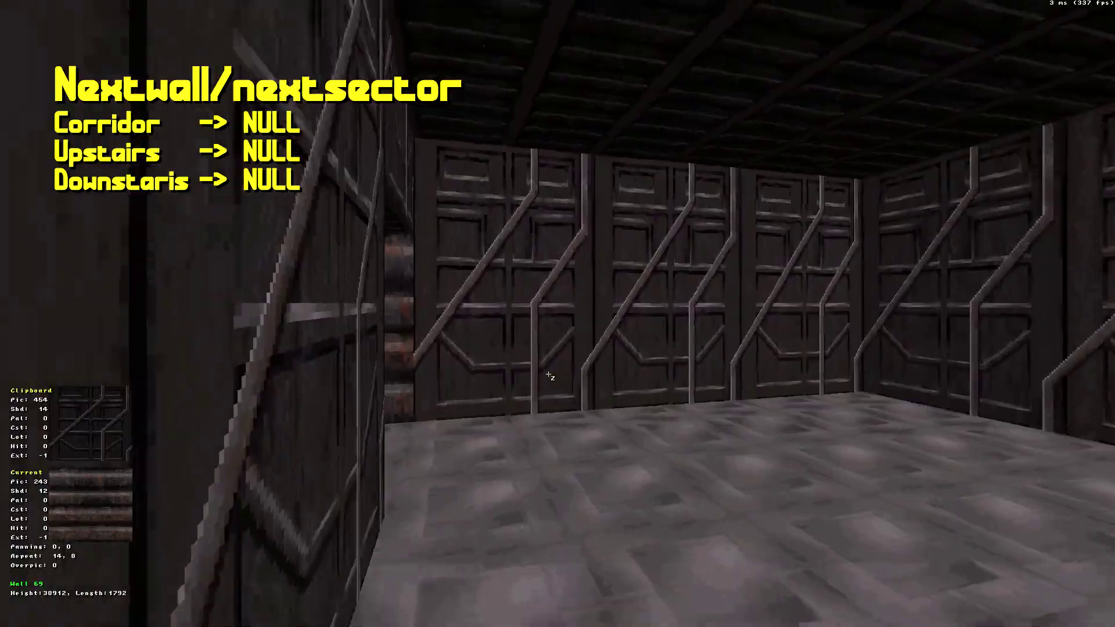
{"action": "key", "text": "KP_Enter"}
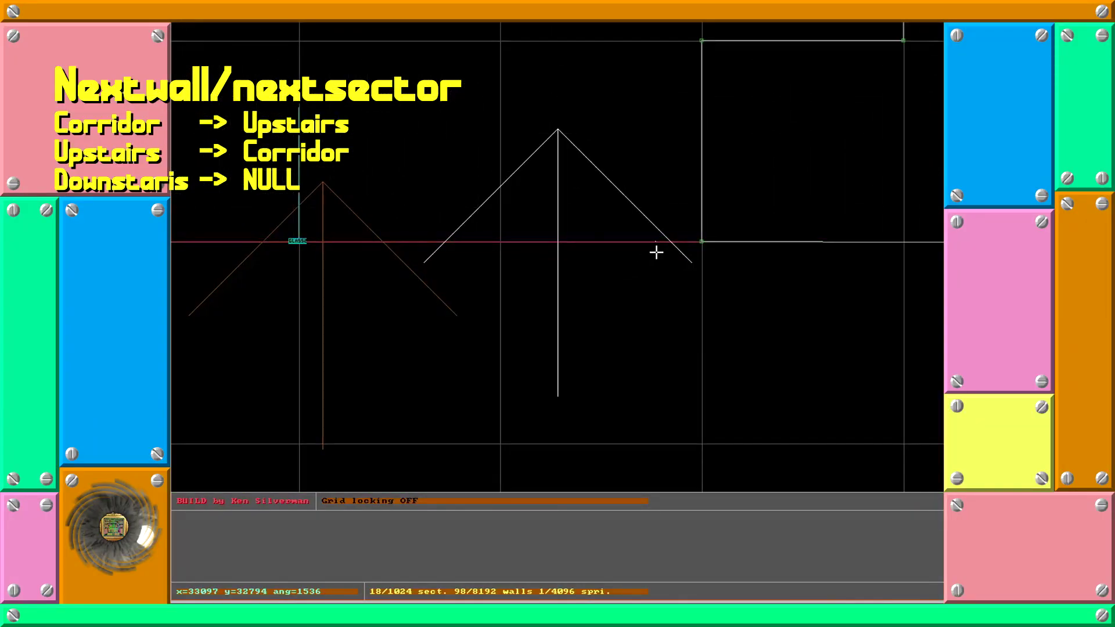
{"action": "right_click", "coordinate": [476, 343]}
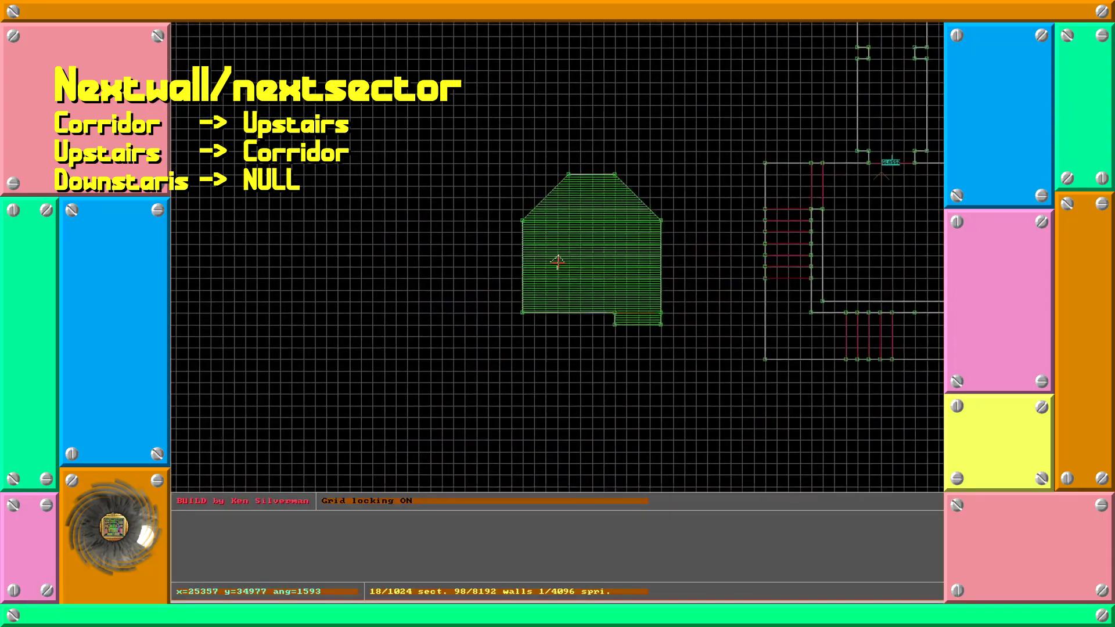
{"action": "left_click_drag", "start_coordinate": [558, 263], "coordinate": [562, 269]}
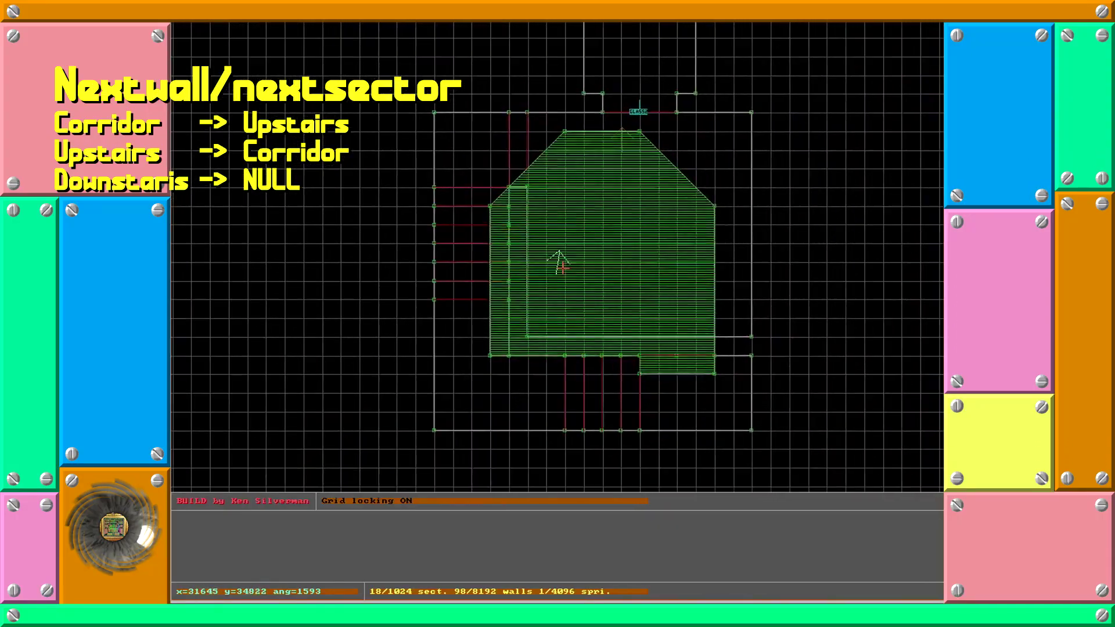
{"action": "key", "text": "Up"}
{"action": "key", "text": "a"}
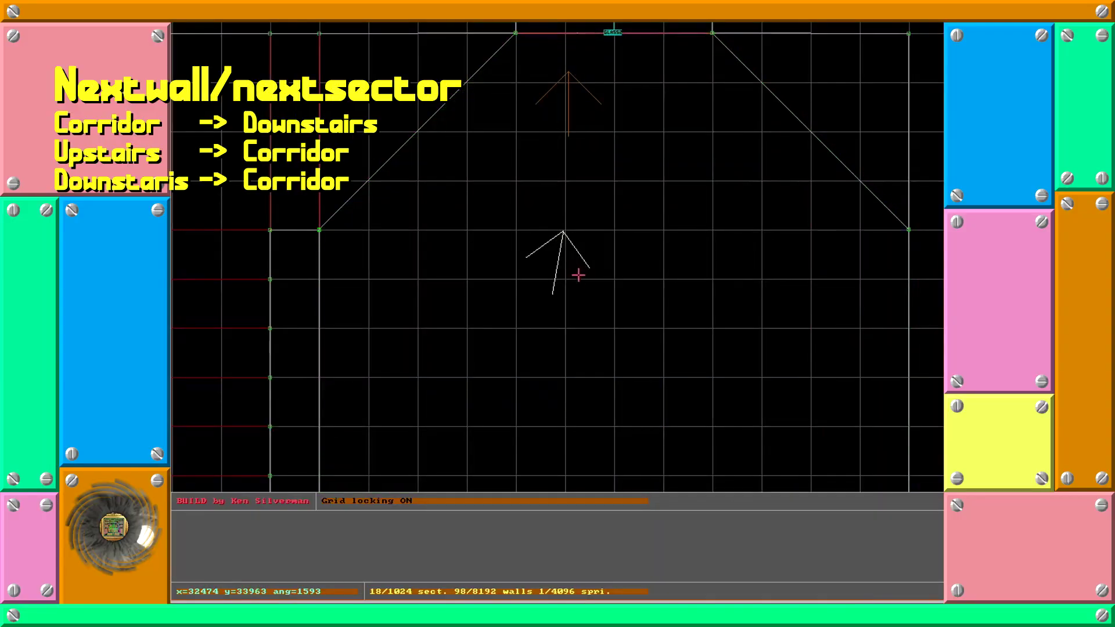
Examine the moved room's corners and the red wall it shares with the corridor in the 2D view
{"action": "right_click", "coordinate": [602, 232]}
{"action": "scroll", "coordinate": [557, 263], "scroll_direction": "down", "scroll_amount": 3}
{"action": "right_click", "coordinate": [595, 182]}
{"action": "scroll", "coordinate": [558, 263], "scroll_direction": "up", "scroll_amount": 6}
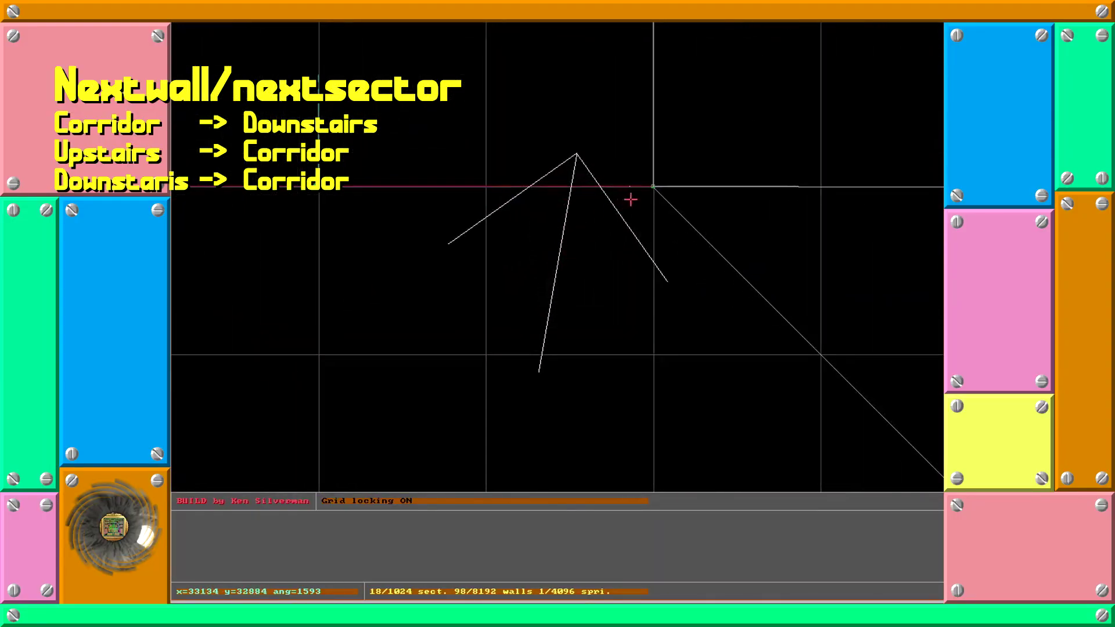
{"action": "scroll", "coordinate": [654, 186], "scroll_direction": "down", "scroll_amount": 3}
{"action": "right_click", "coordinate": [485, 239]}
{"action": "right_click", "coordinate": [413, 254]}
{"action": "scroll", "coordinate": [558, 263], "scroll_direction": "up", "scroll_amount": 2}
{"action": "scroll", "coordinate": [534, 264], "scroll_direction": "up", "scroll_amount": 2}
{"action": "scroll", "coordinate": [481, 257], "scroll_direction": "down", "scroll_amount": 4}
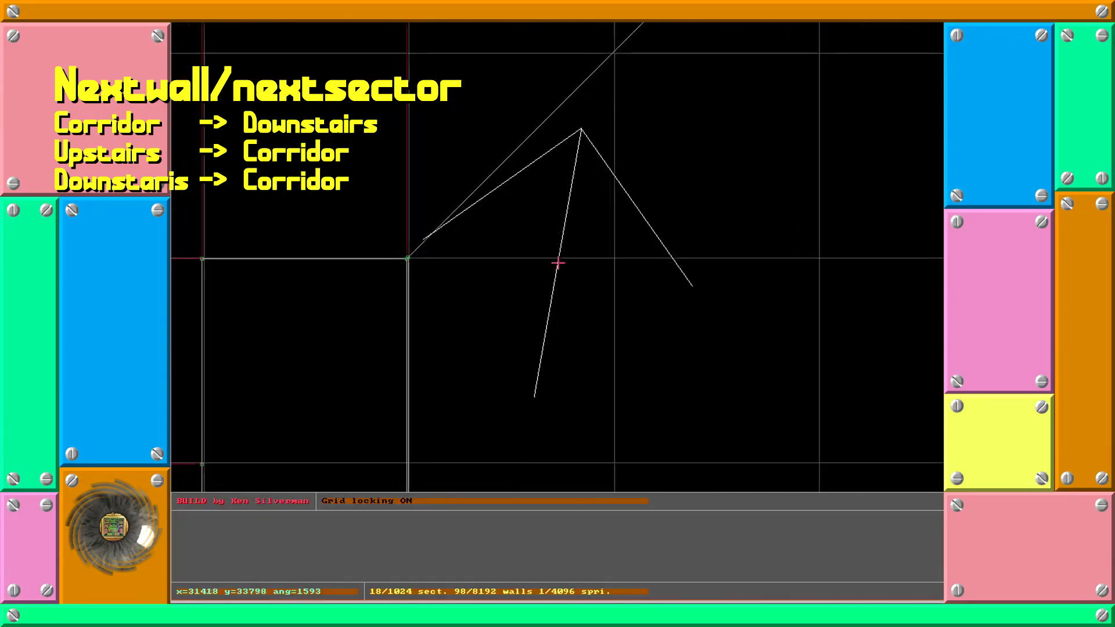
{"action": "key", "text": "Down"}
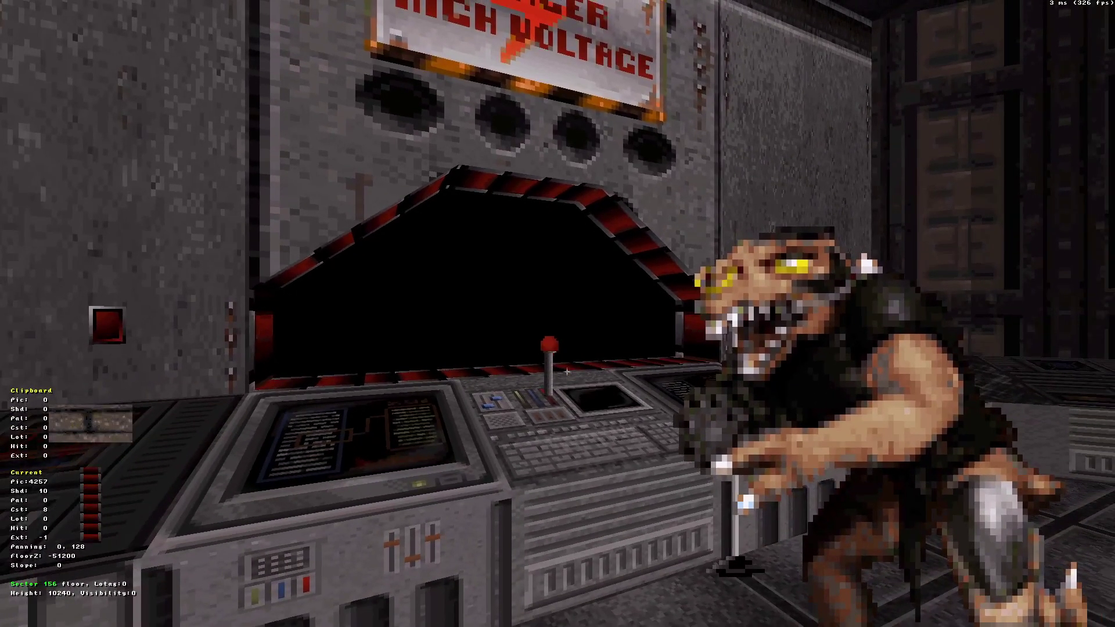
Examine the black opening with the red-striped frame above the control console in the 3D view
{"action": "key", "text": "Up"}
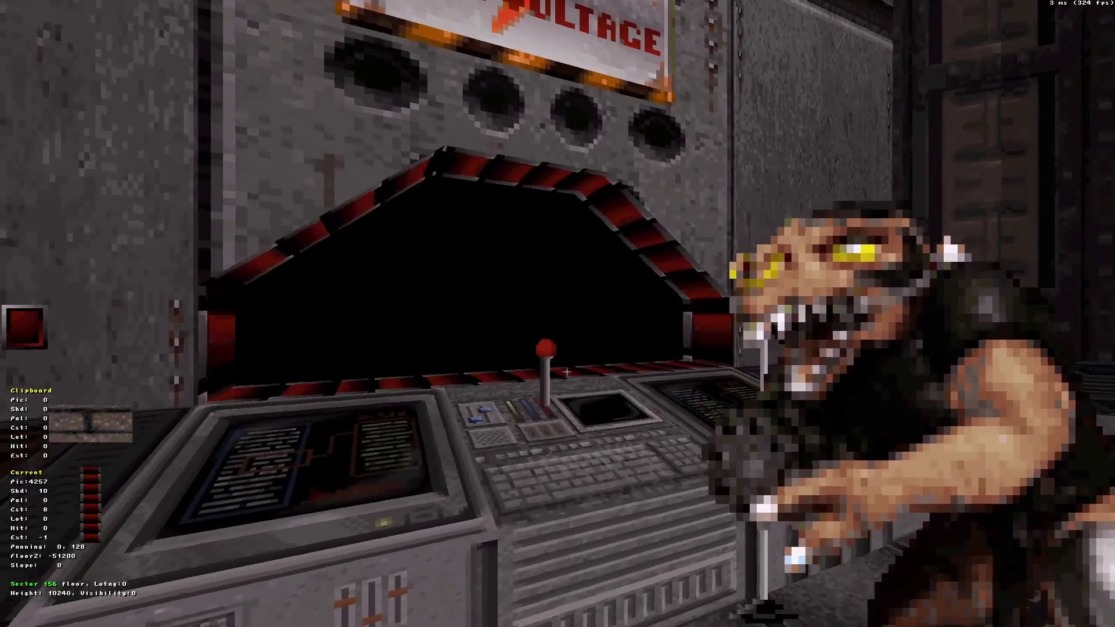
{"action": "key", "text": "Left"}
{"action": "key", "text": "Down"}
{"action": "key", "text": "Up"}
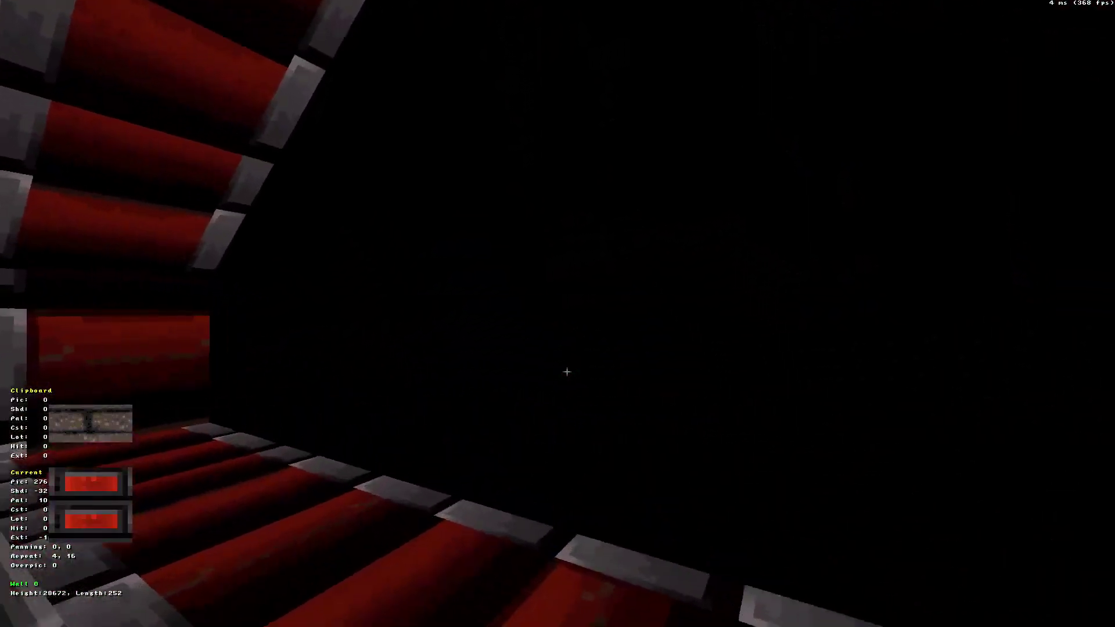
{"action": "key", "text": "Left"}
{"action": "key", "text": "Up"}
{"action": "key", "text": "Down"}
{"action": "key", "text": "Right"}
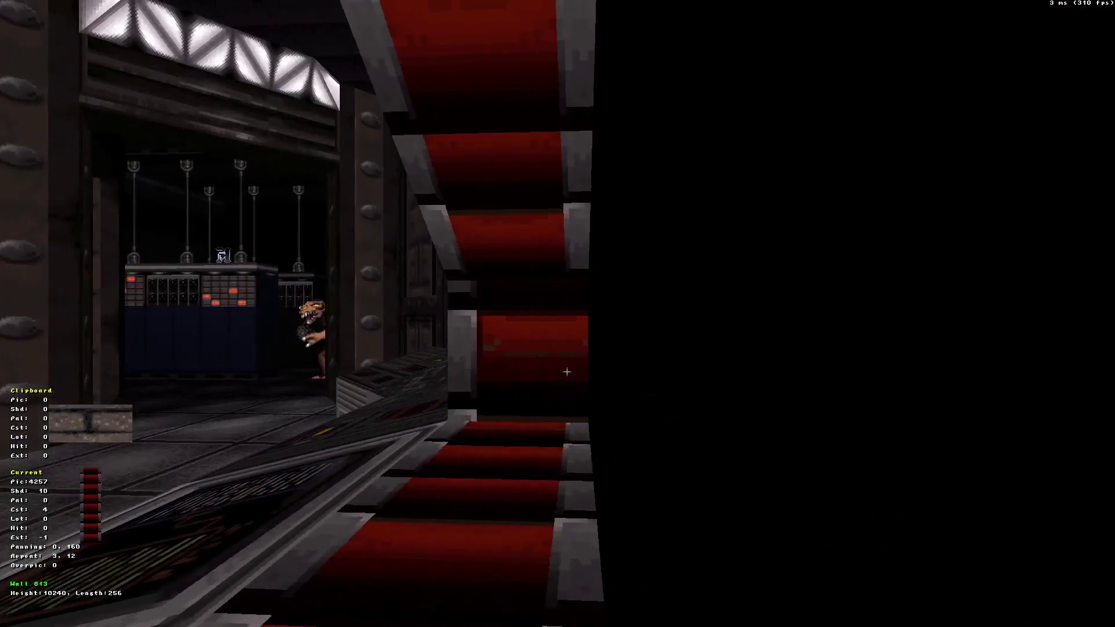
{"action": "key", "text": "Up"}
Inspect the level's 2D layout, including the red-walled sector beside the row of green sprites
{"action": "key", "text": "KP_Enter"}
{"action": "right_click", "coordinate": [658, 116]}
{"action": "scroll", "coordinate": [683, 385], "scroll_direction": "up", "scroll_amount": 5}
{"action": "scroll", "coordinate": [684, 384], "scroll_direction": "down", "scroll_amount": 5}
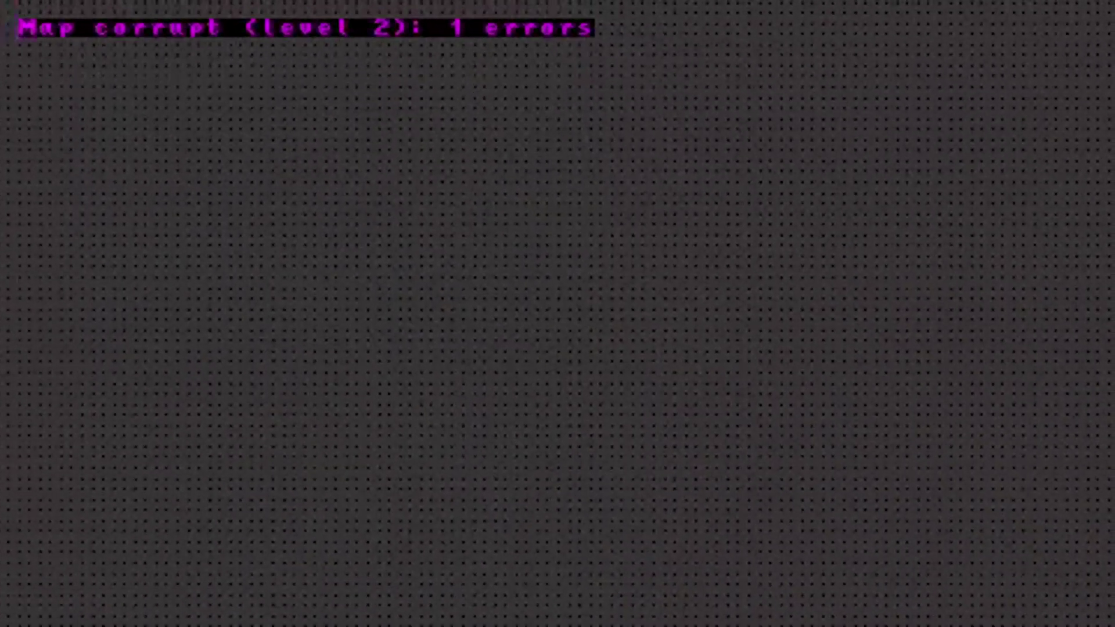
{"action": "scroll", "coordinate": [558, 314], "scroll_direction": "up", "scroll_amount": 10}
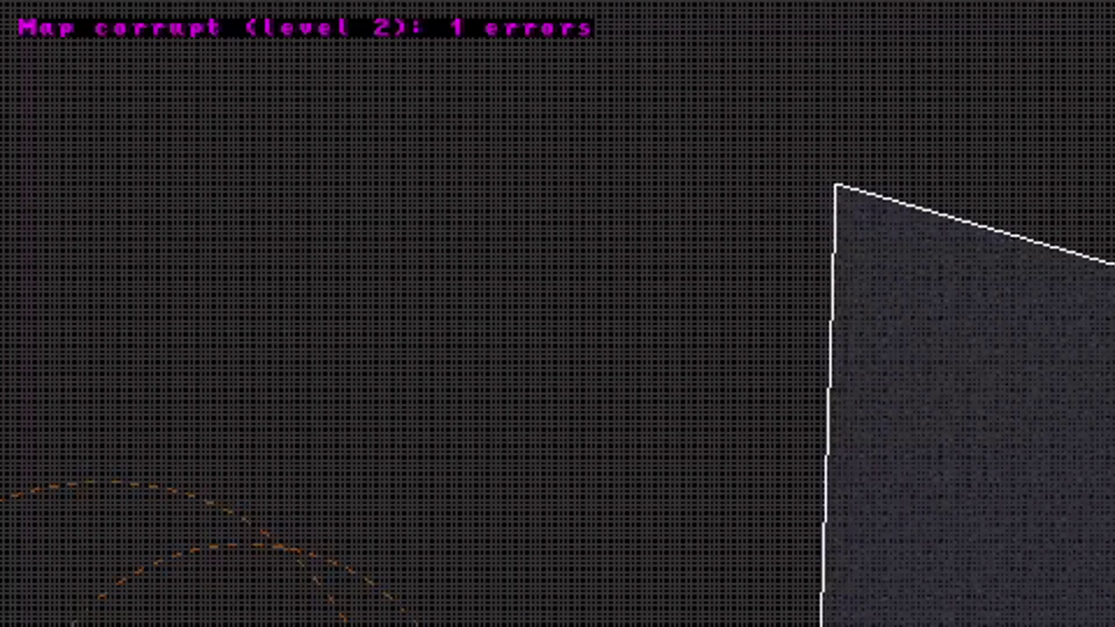
{"action": "scroll", "coordinate": [557, 313], "scroll_direction": "up", "scroll_amount": 3}
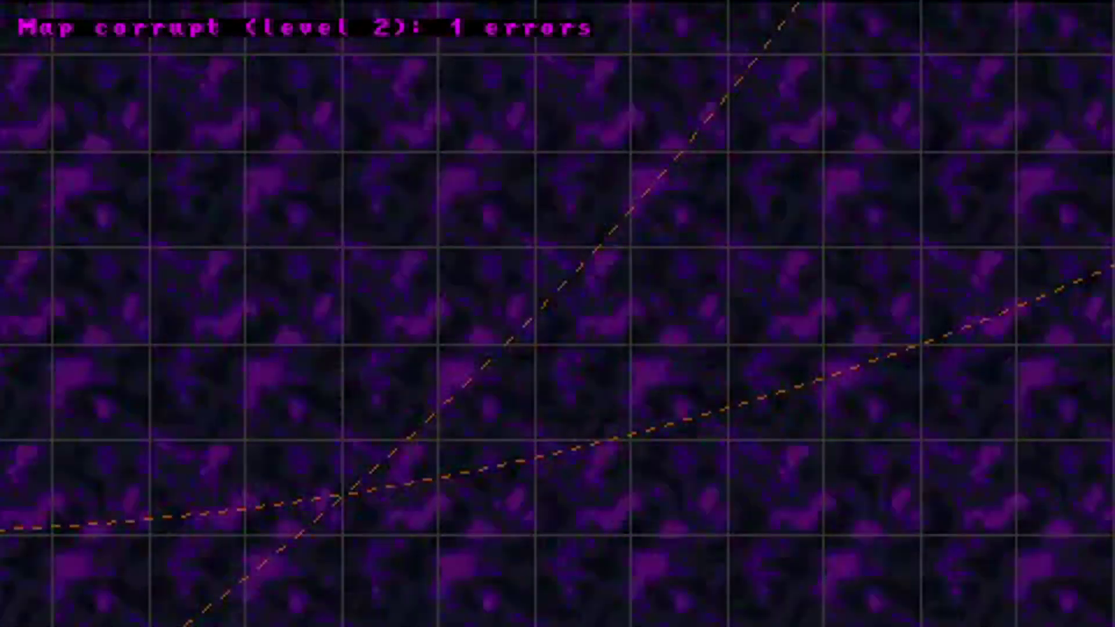
{"action": "scroll", "coordinate": [557, 314], "scroll_direction": "down", "scroll_amount": 2}
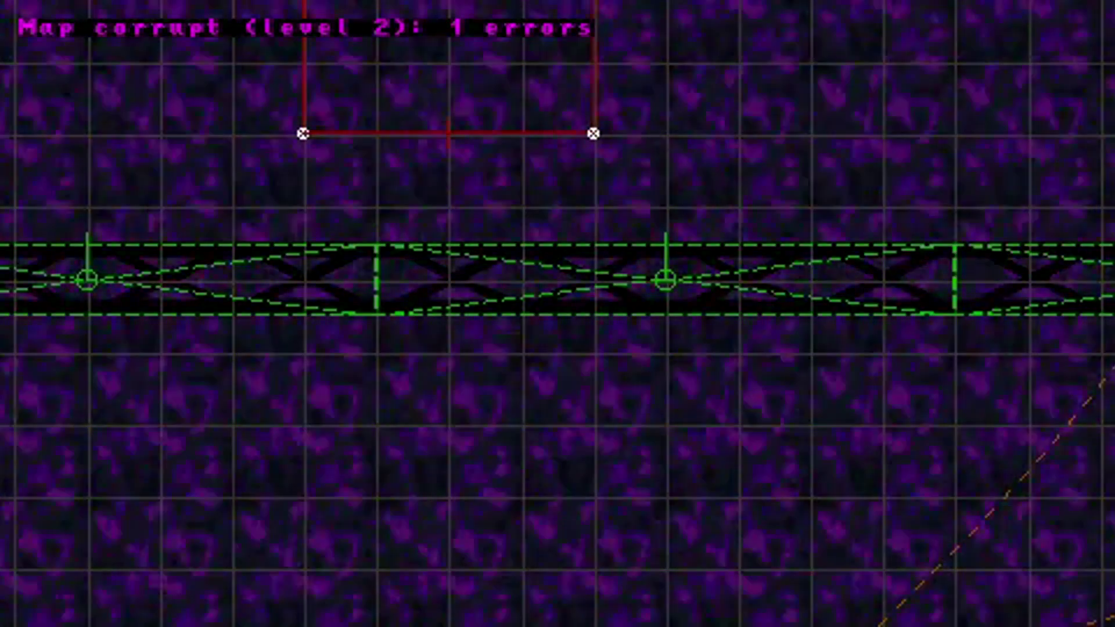
{"action": "key", "text": "Tab"}
{"action": "key", "text": "a"}
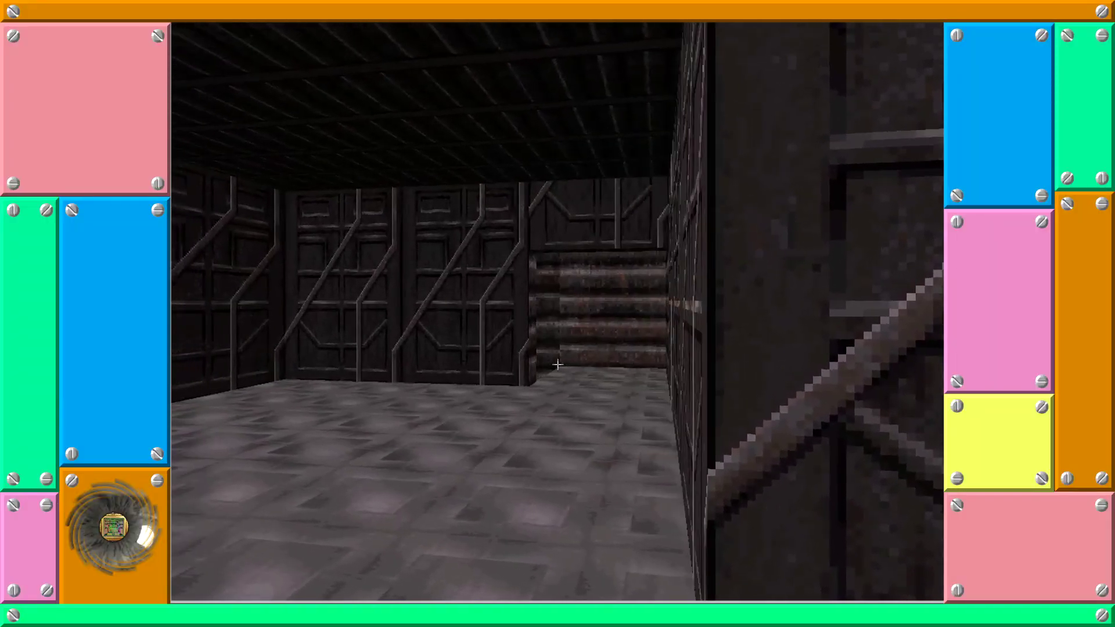
Split the large room of the test map with diagonal walls fanning out from its corner at the side passage
{"action": "key", "text": "Tab"}
{"action": "key", "text": "w"}
{"action": "scroll", "coordinate": [558, 314], "scroll_direction": "up", "scroll_amount": 2}
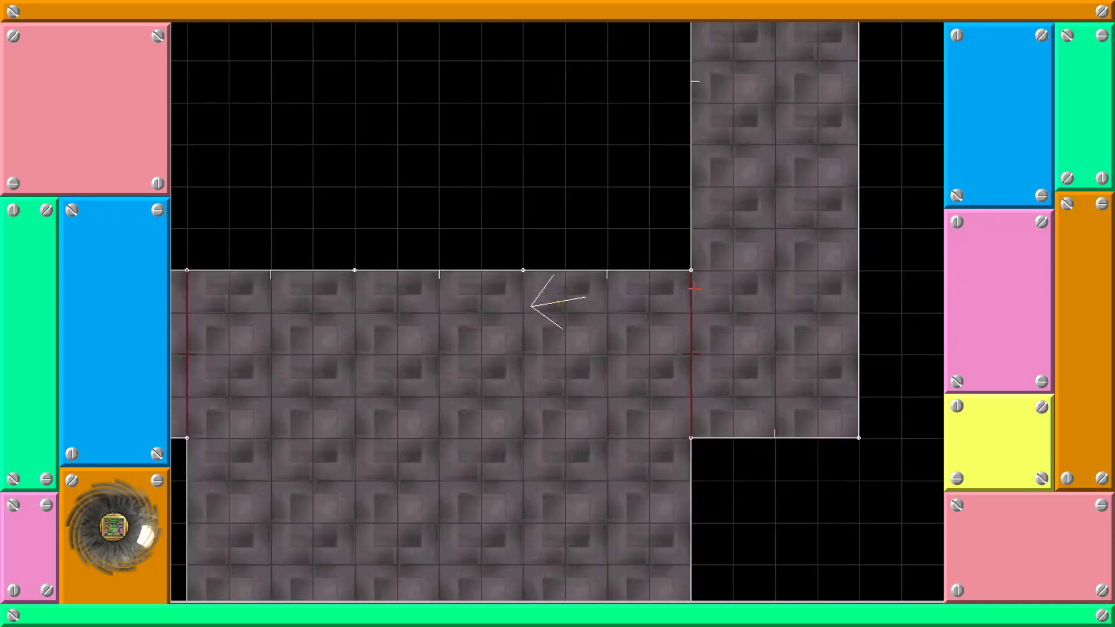
{"action": "scroll", "coordinate": [557, 313], "scroll_direction": "up", "scroll_amount": 3}
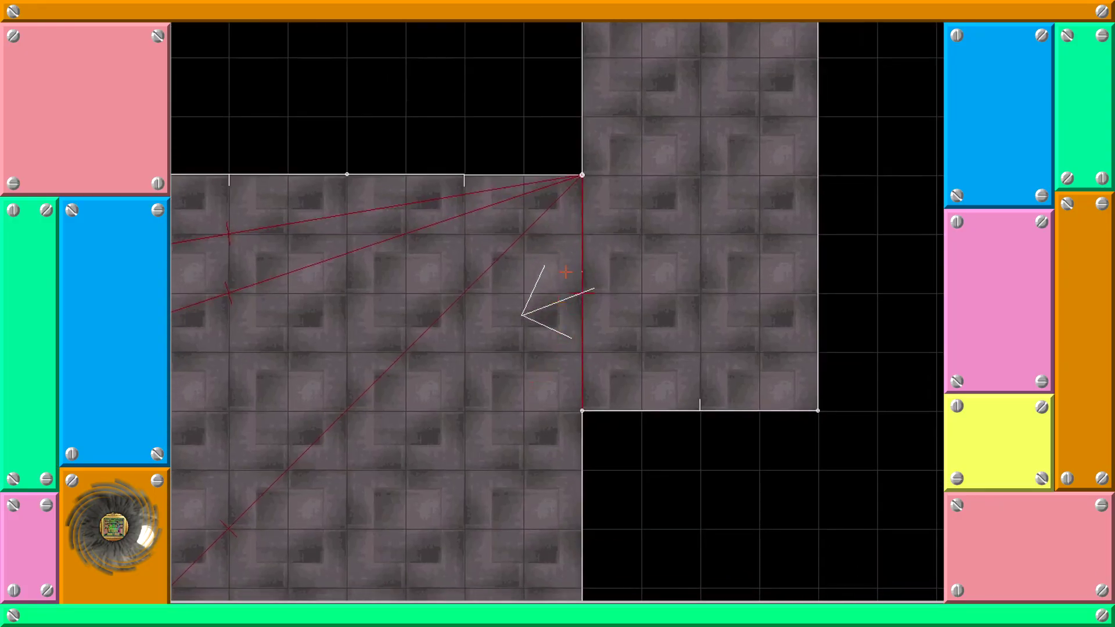
Split the upper part of the chamfered room with a diagonal wall from its top right vertex to its left chamfer vertex
{"action": "right_click_drag", "start_coordinate": [578, 396], "coordinate": [558, 302]}
{"action": "scroll", "coordinate": [558, 302], "scroll_direction": "up", "scroll_amount": 2}
{"action": "scroll", "coordinate": [558, 302], "scroll_direction": "down", "scroll_amount": 6}
{"action": "scroll", "coordinate": [557, 302], "scroll_direction": "down", "scroll_amount": 5}
{"action": "scroll", "coordinate": [558, 302], "scroll_direction": "up", "scroll_amount": 4}
{"action": "scroll", "coordinate": [558, 302], "scroll_direction": "down", "scroll_amount": 3}
{"action": "scroll", "coordinate": [547, 300], "scroll_direction": "up", "scroll_amount": 3}
{"action": "scroll", "coordinate": [557, 302], "scroll_direction": "up", "scroll_amount": 3}
{"action": "left_click", "coordinate": [604, 257]}
{"action": "left_click", "coordinate": [276, 423]}
{"action": "key", "text": "space"}
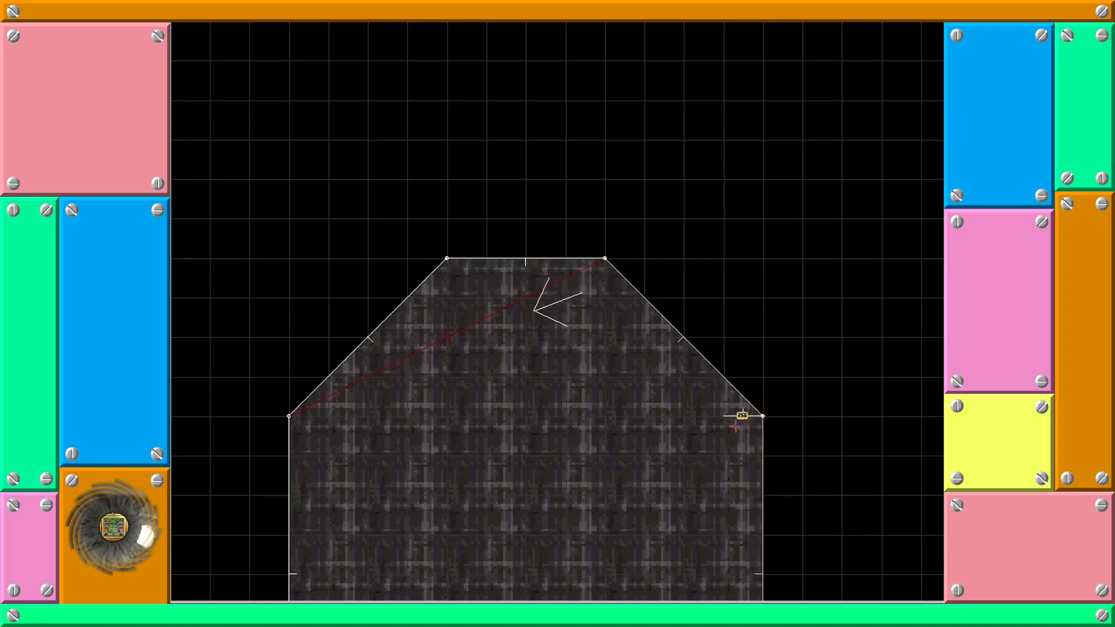
Split the chamfered room again with a diagonal wall from its right chamfer vertex to its lower left corner
{"action": "right_click", "coordinate": [329, 566]}
{"action": "left_click", "coordinate": [517, 467]}
{"action": "key", "text": "space"}
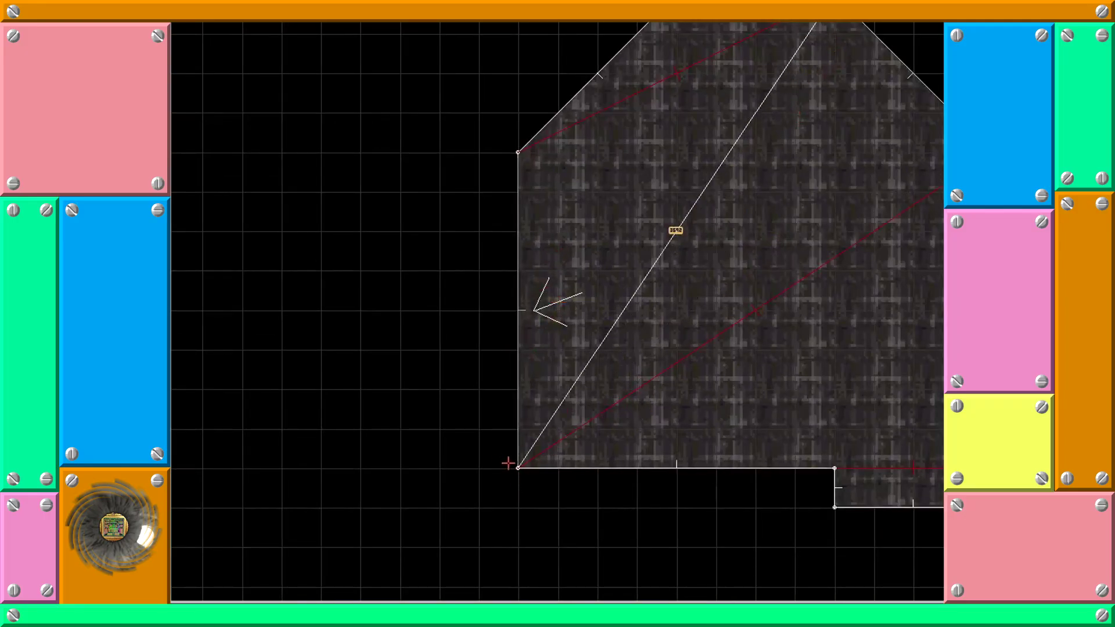
{"action": "key", "text": "KP_Enter"}
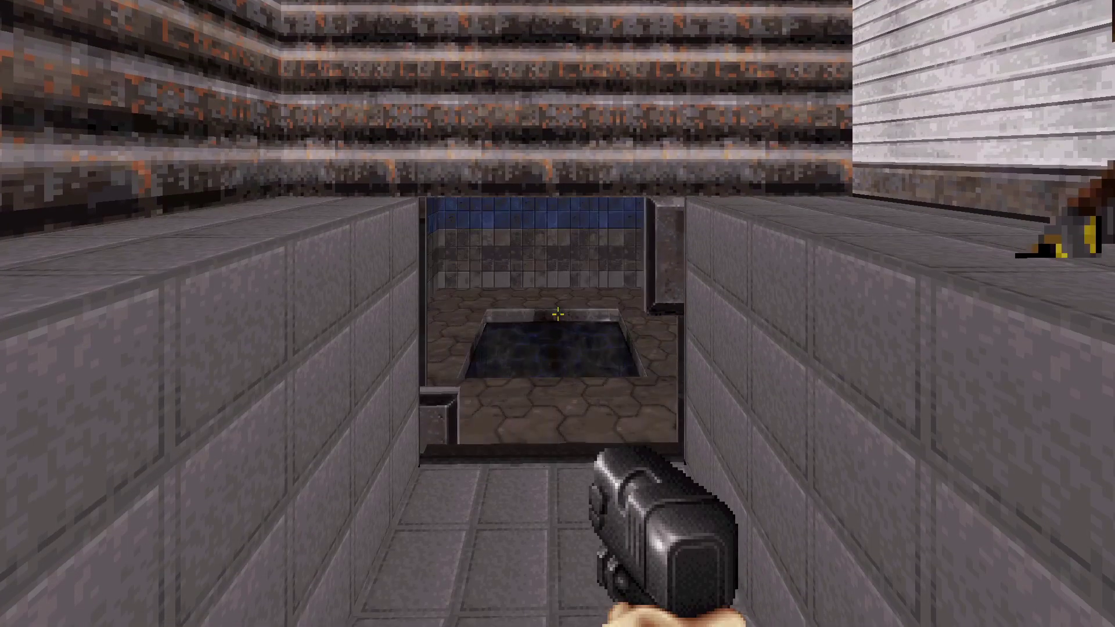
{"action": "key", "text": "Up"}
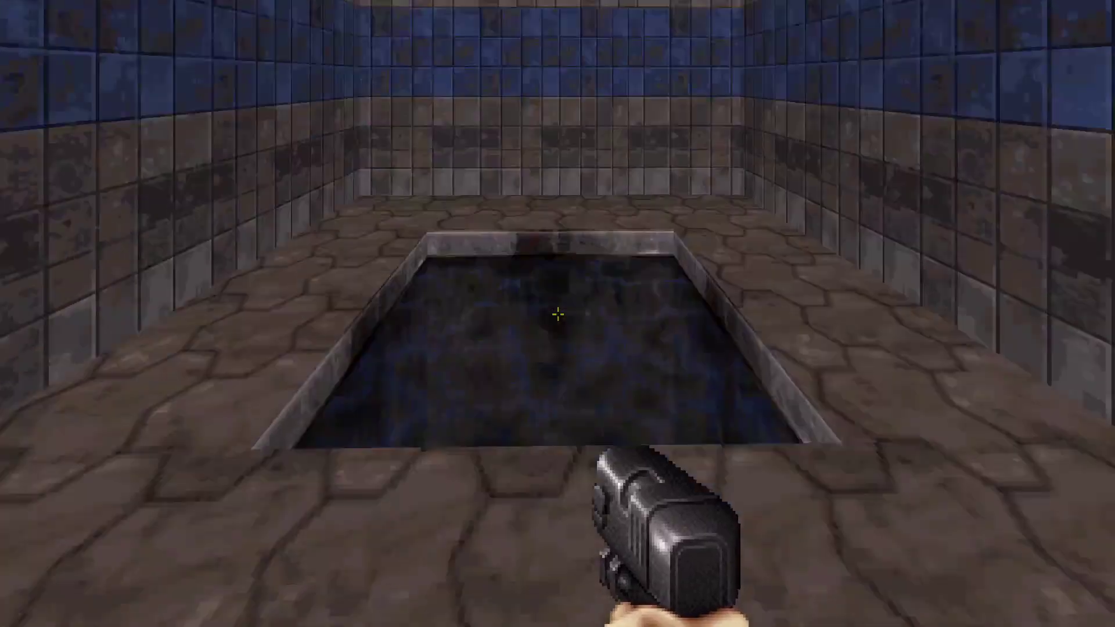
{"action": "key", "text": "Up"}
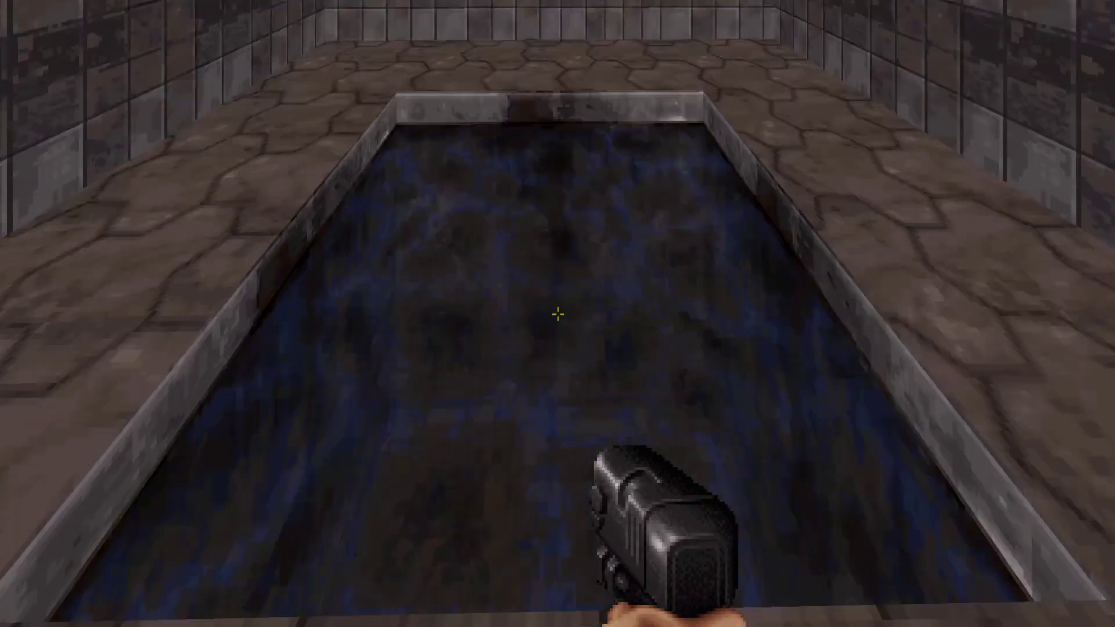
{"action": "key", "text": "Up"}
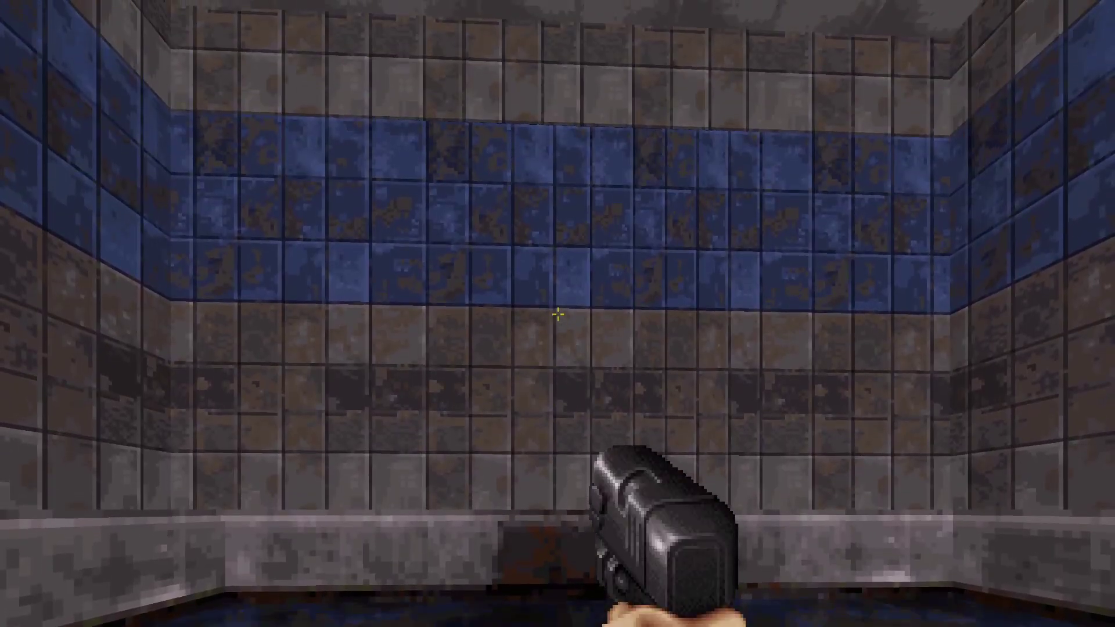
{"action": "key", "text": "ctrl"}
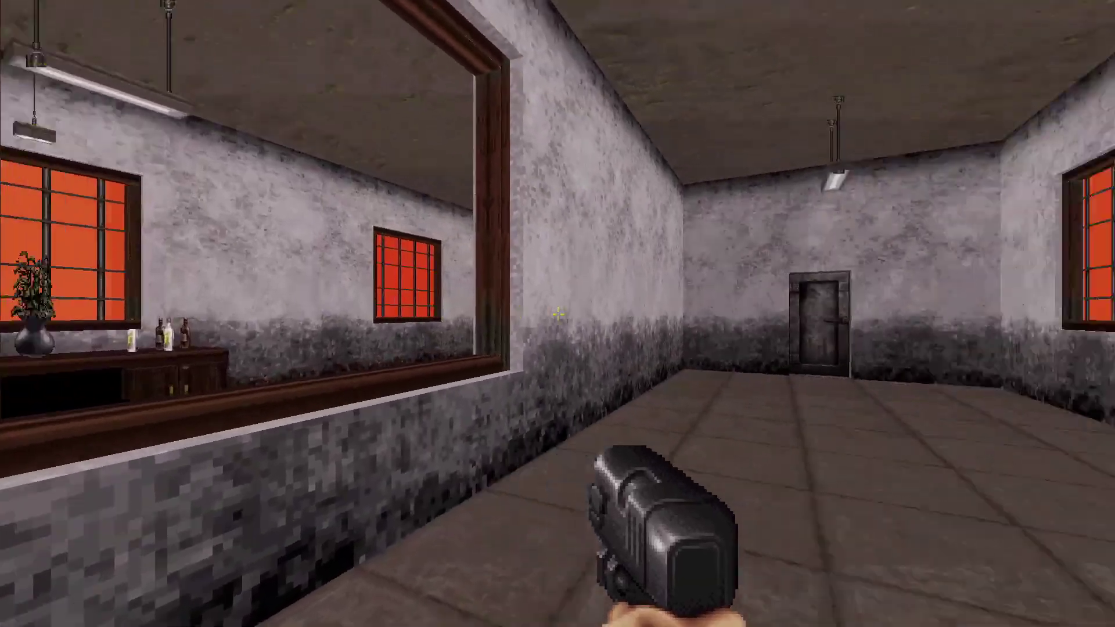
{"action": "key", "text": "e"}
{"action": "key", "text": "w"}
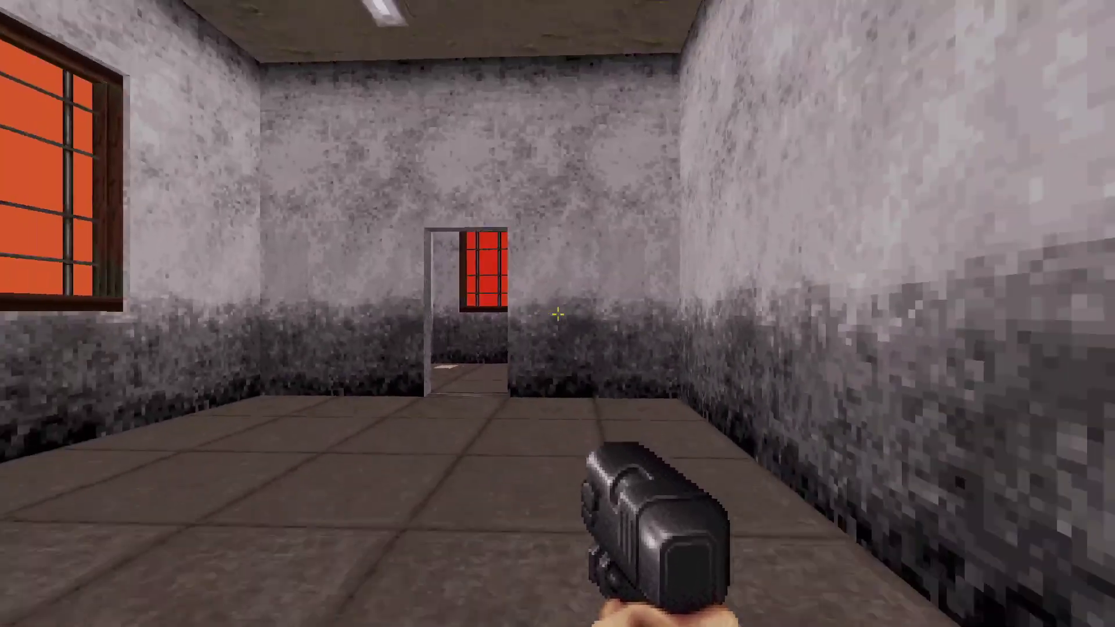
{"action": "key", "text": "w"}
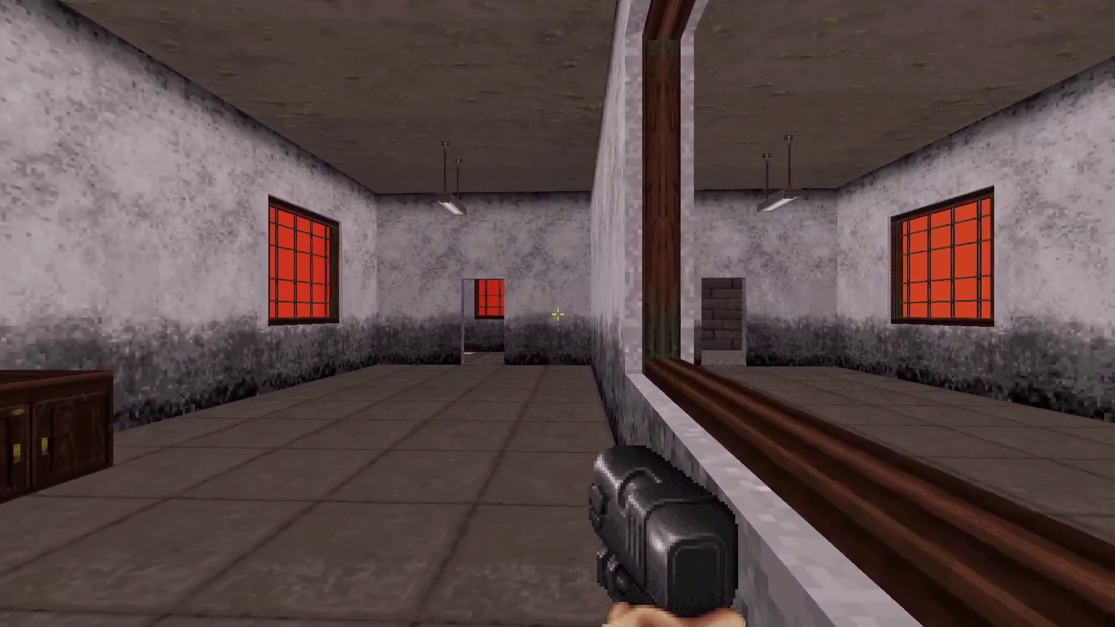
{"action": "key", "text": "w"}
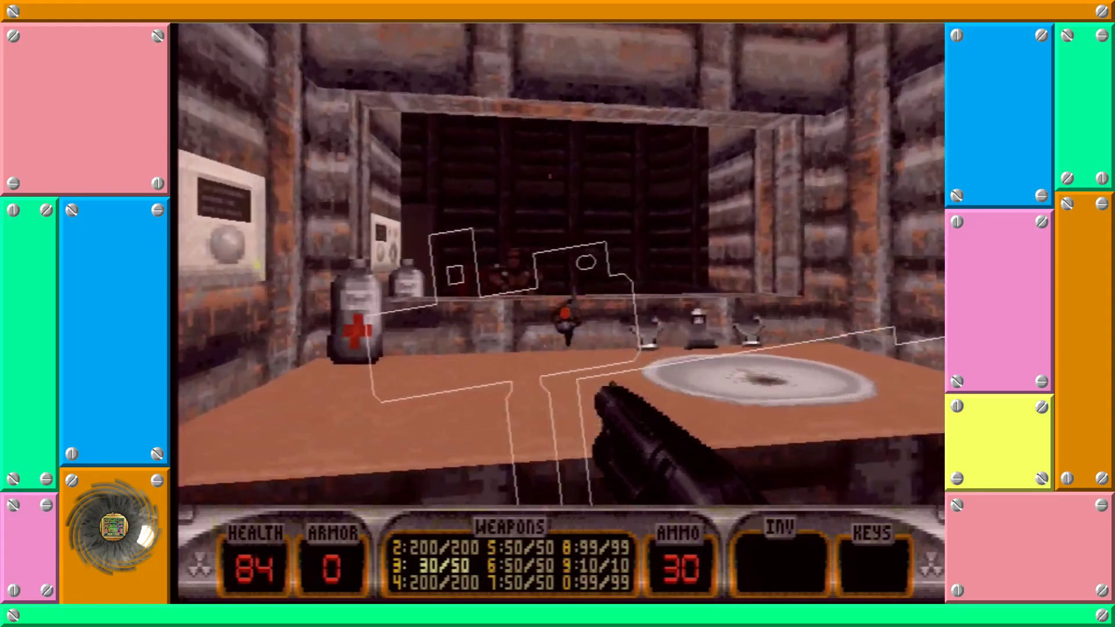
{"action": "key", "text": "s"}
{"action": "key", "text": "d"}
{"action": "key", "text": "a"}
{"action": "key", "text": "w"}
{"action": "key", "text": "Right"}
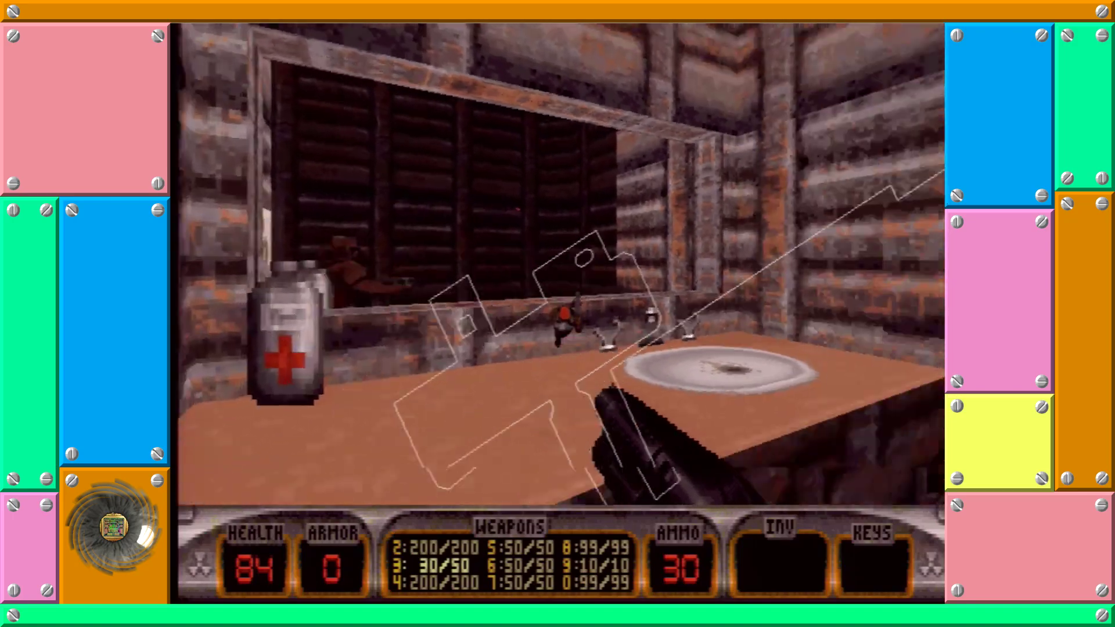
{"action": "key", "text": "Left"}
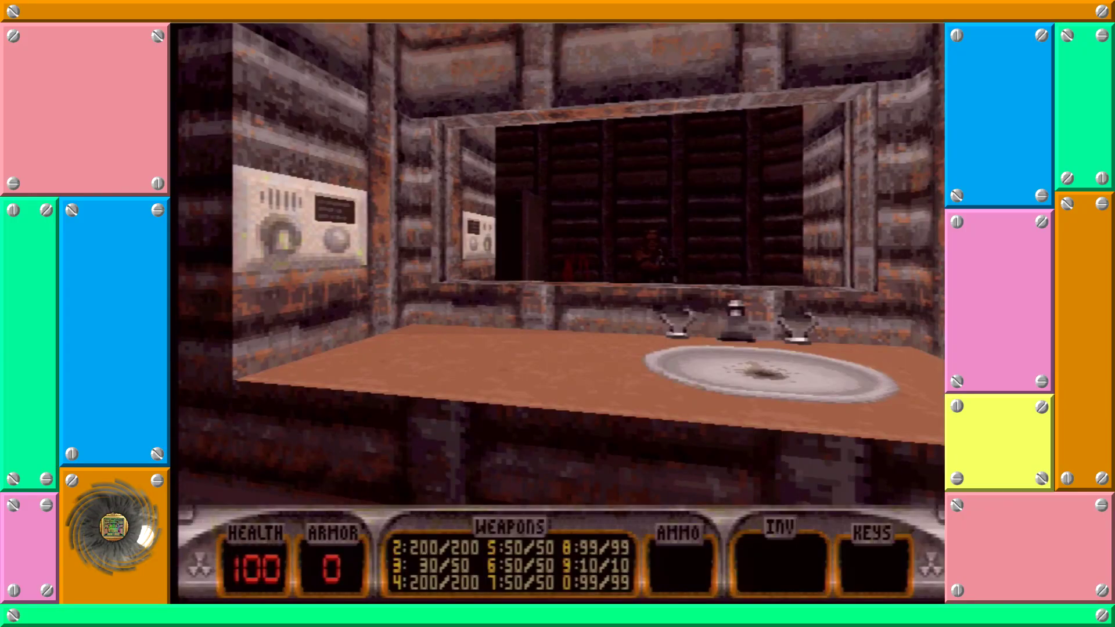
{"action": "key", "text": "i"}
{"action": "key", "text": "2"}
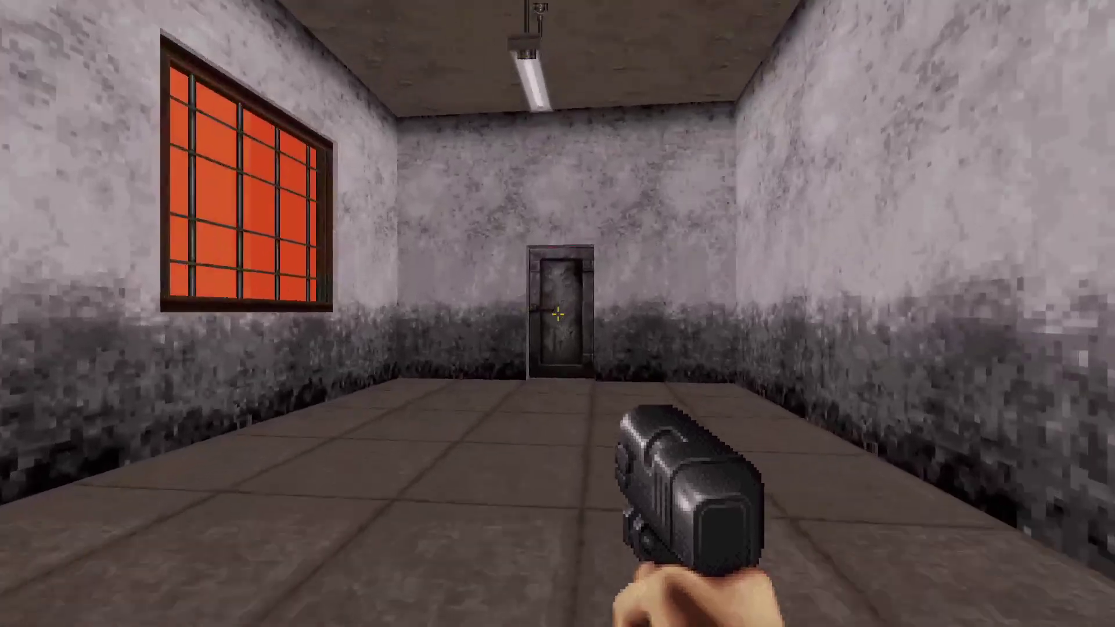
{"action": "key", "text": "Up"}
{"action": "key", "text": "space"}
{"action": "key", "text": "s"}
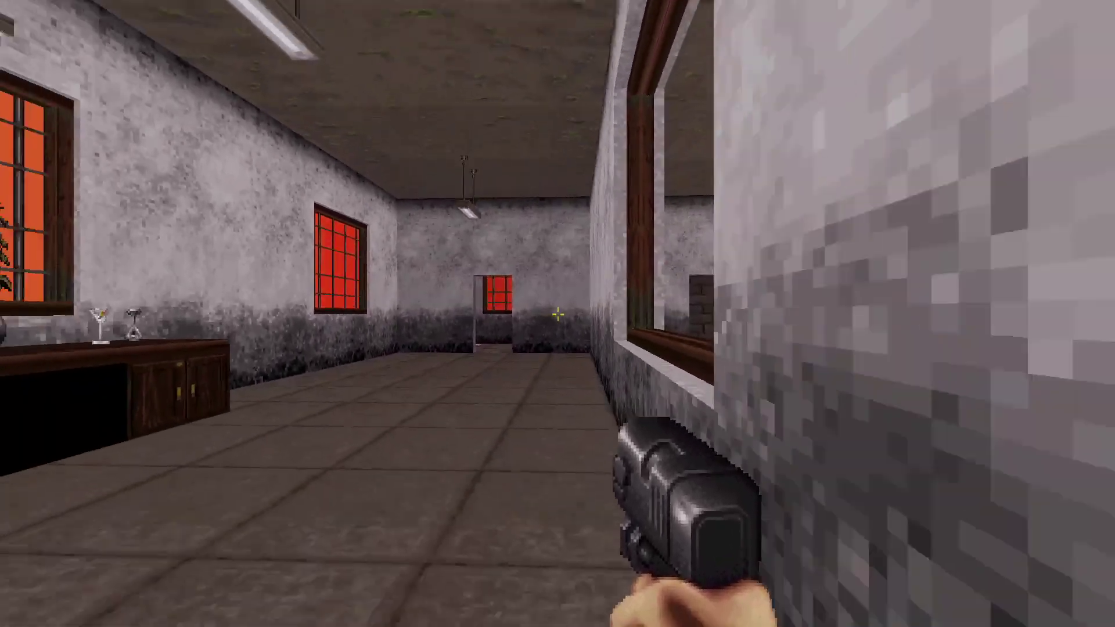
{"action": "key", "text": "w"}
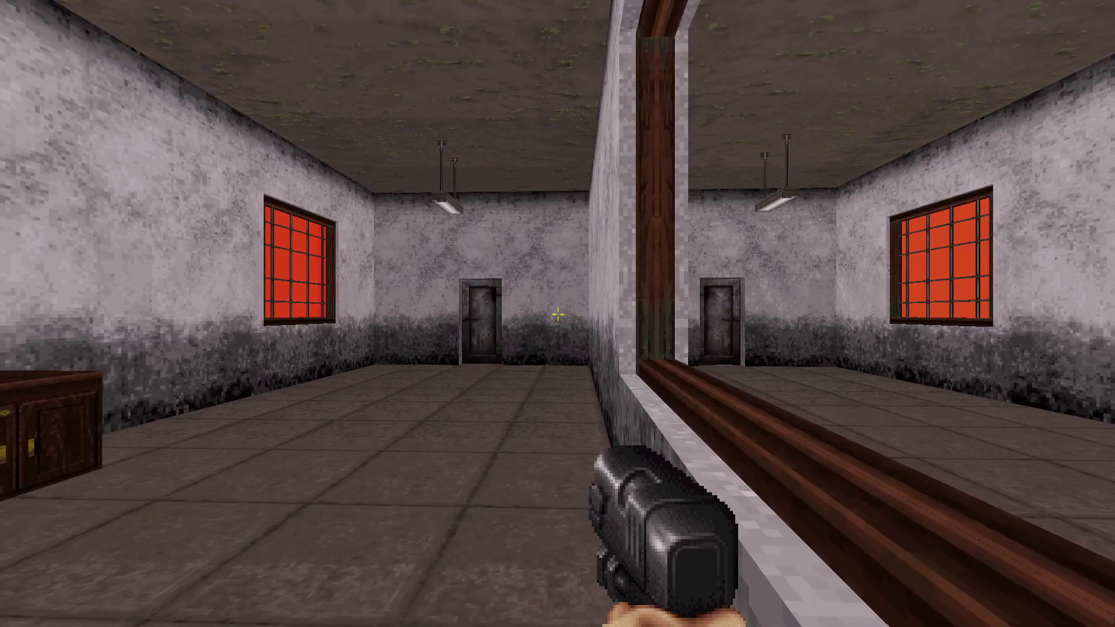
{"action": "key", "text": "Right"}
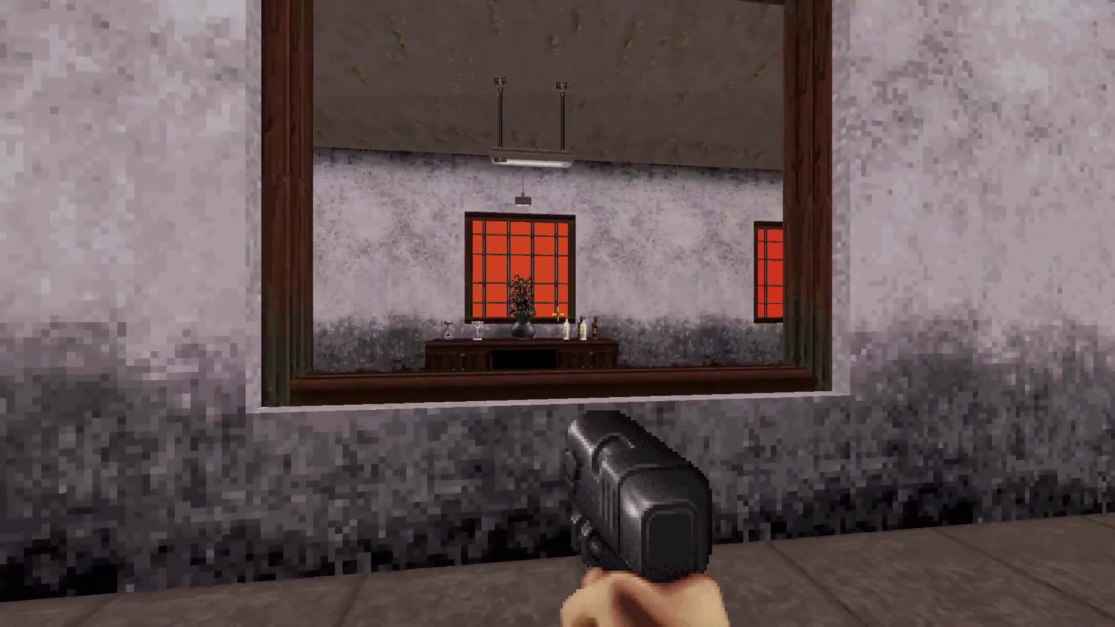
{"action": "key", "text": "Right"}
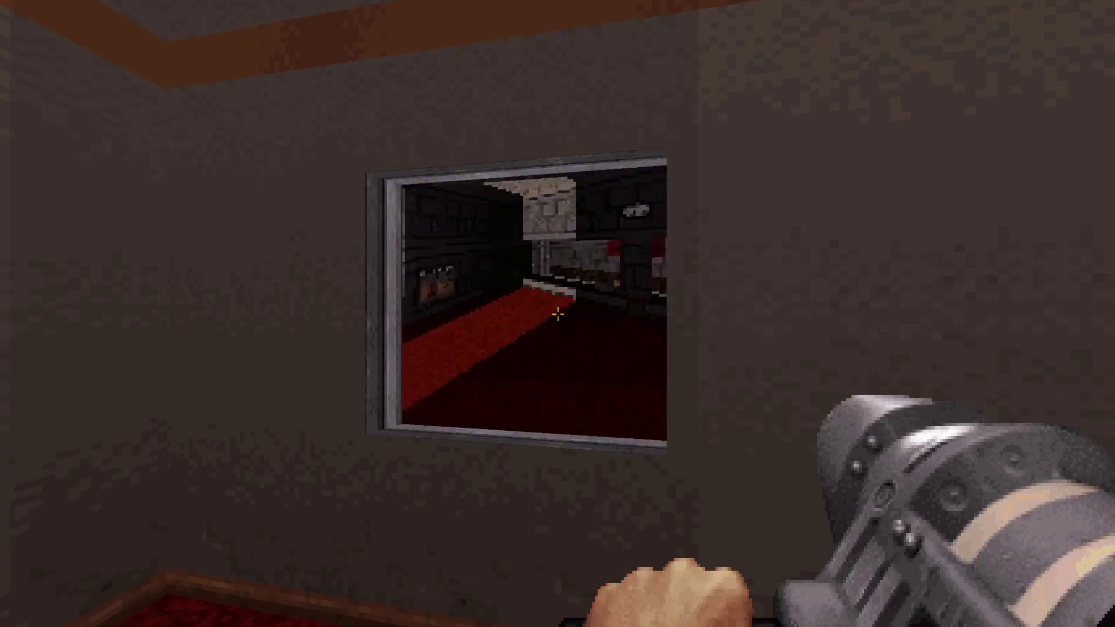
{"action": "key", "text": "F3"}
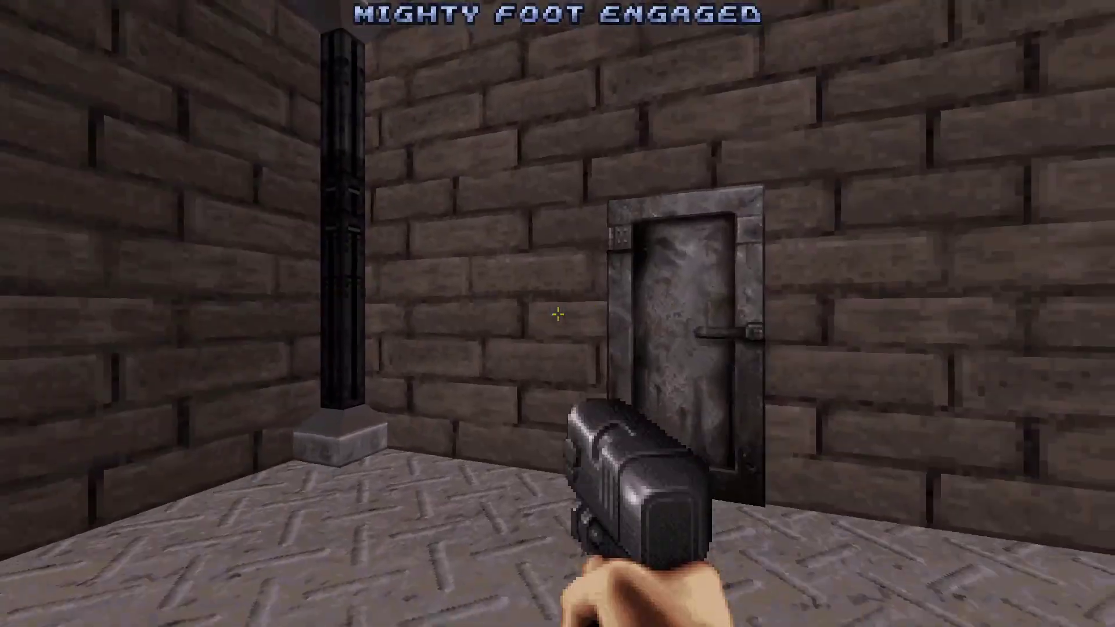
{"action": "key", "text": "s"}
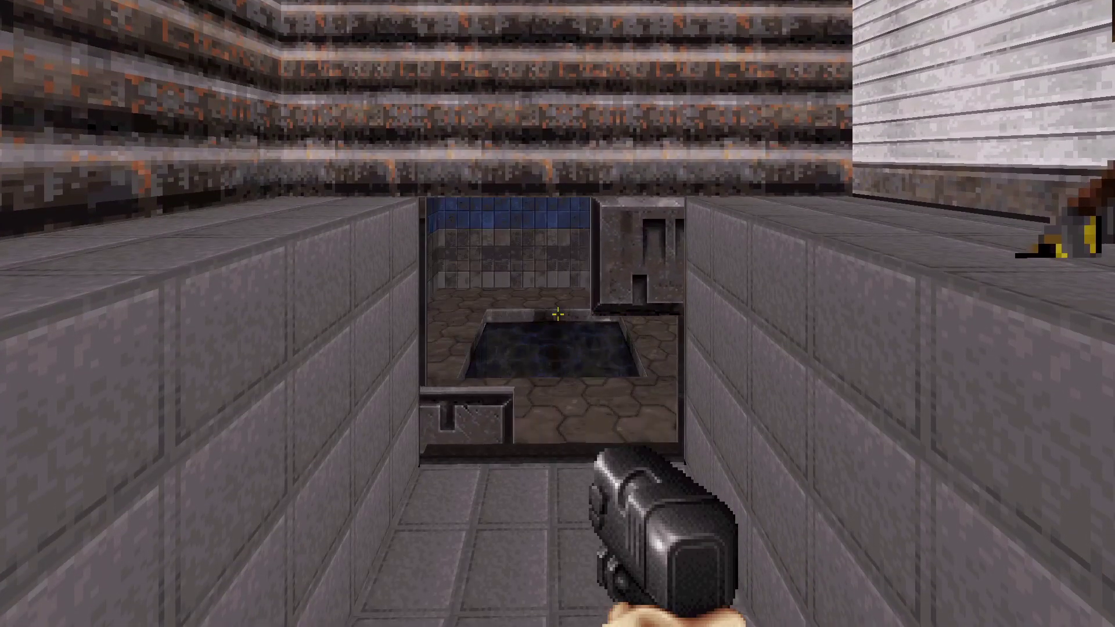
{"action": "key", "text": "w"}
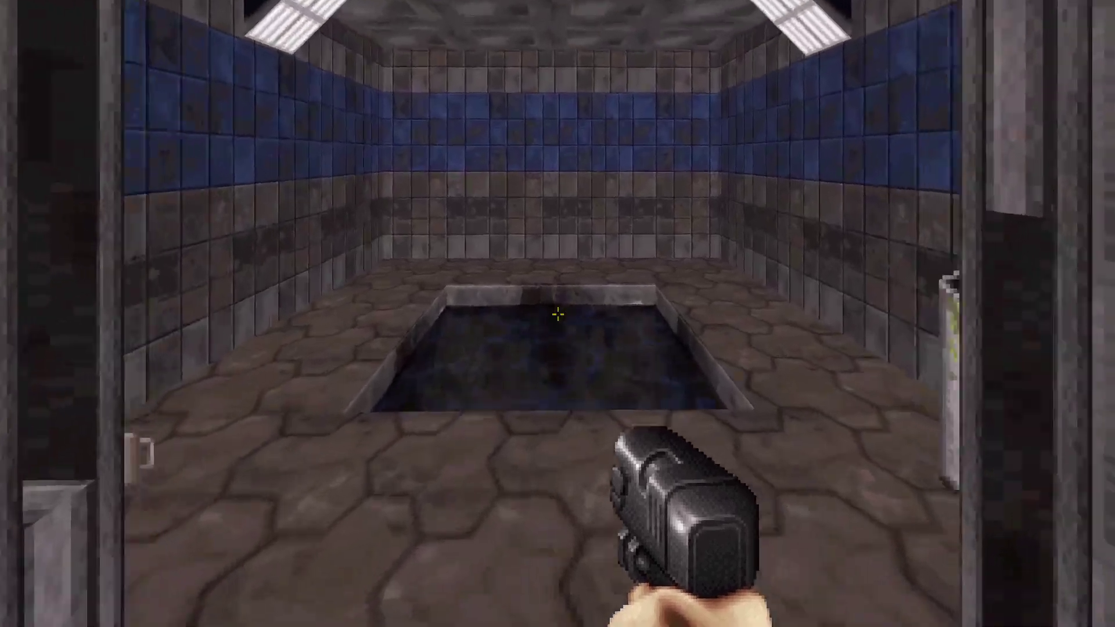
{"action": "key", "text": "w"}
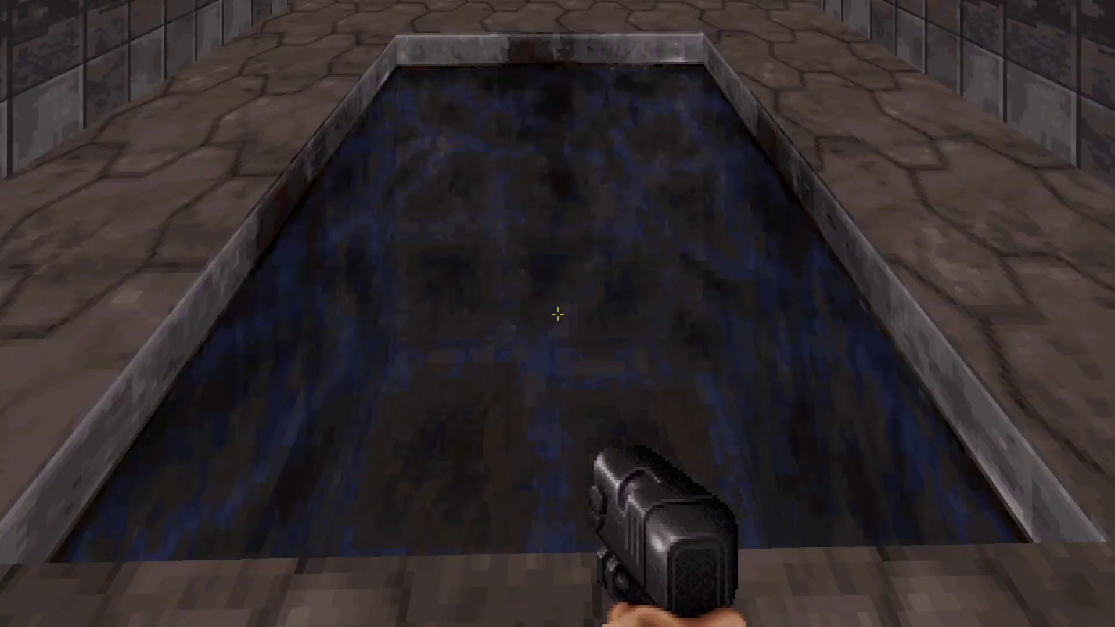
{"action": "key", "text": "s"}
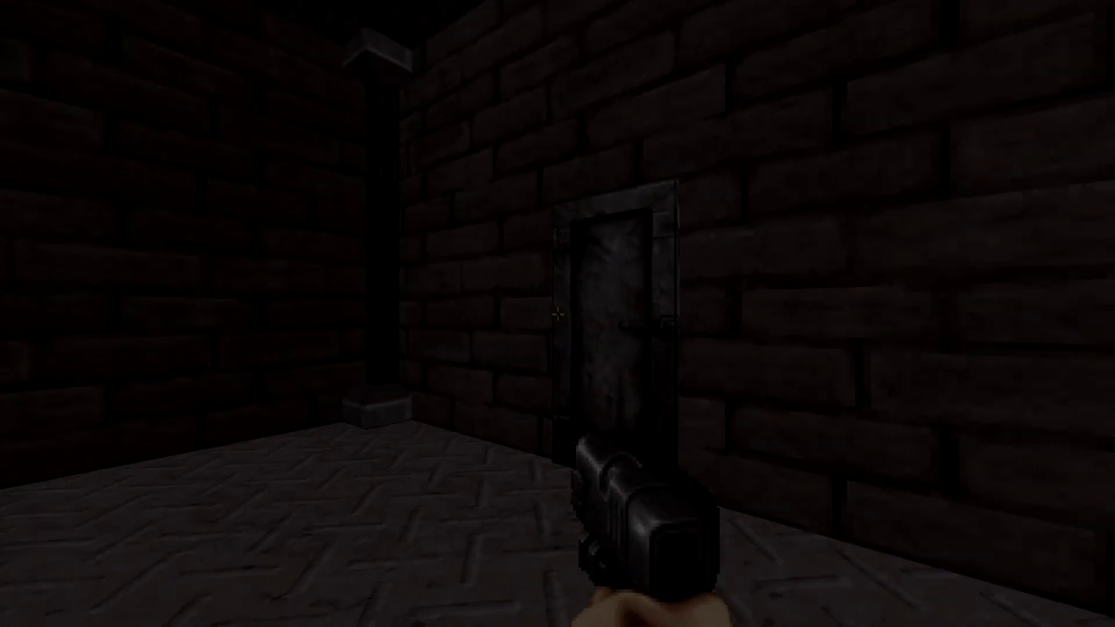
{"action": "key", "text": "s"}
{"action": "key", "text": "w"}
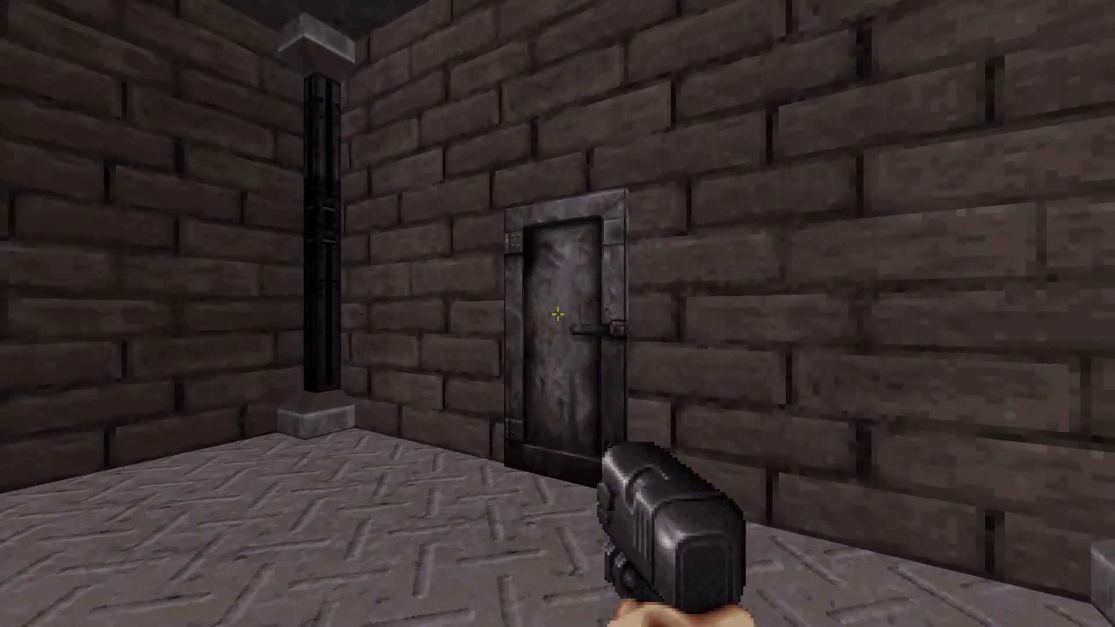
{"action": "key", "text": "space"}
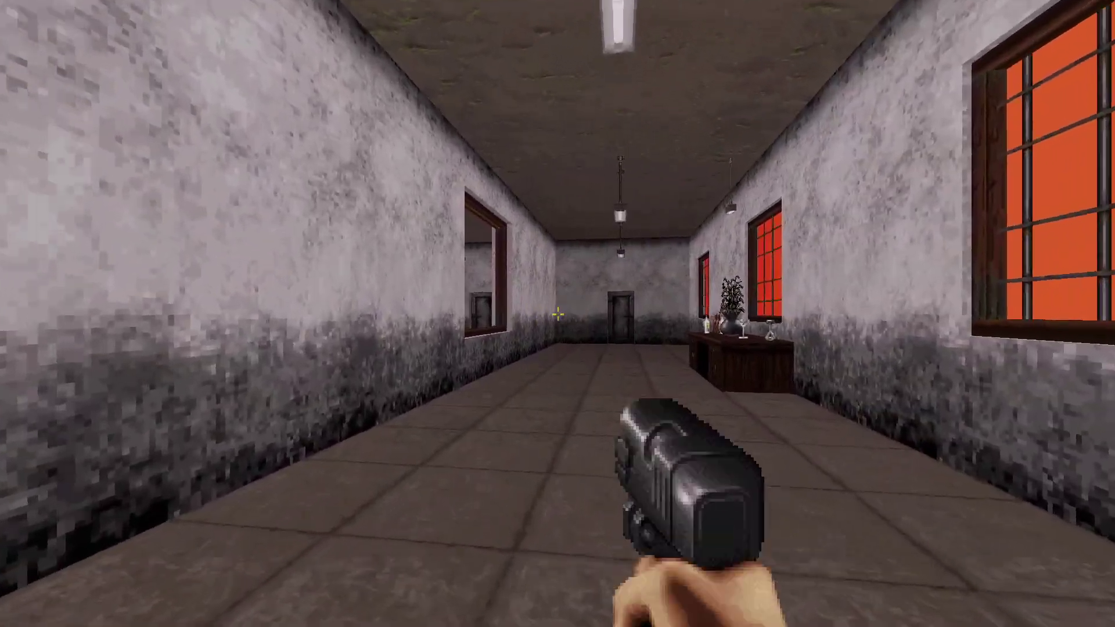
{"action": "key", "text": "w"}
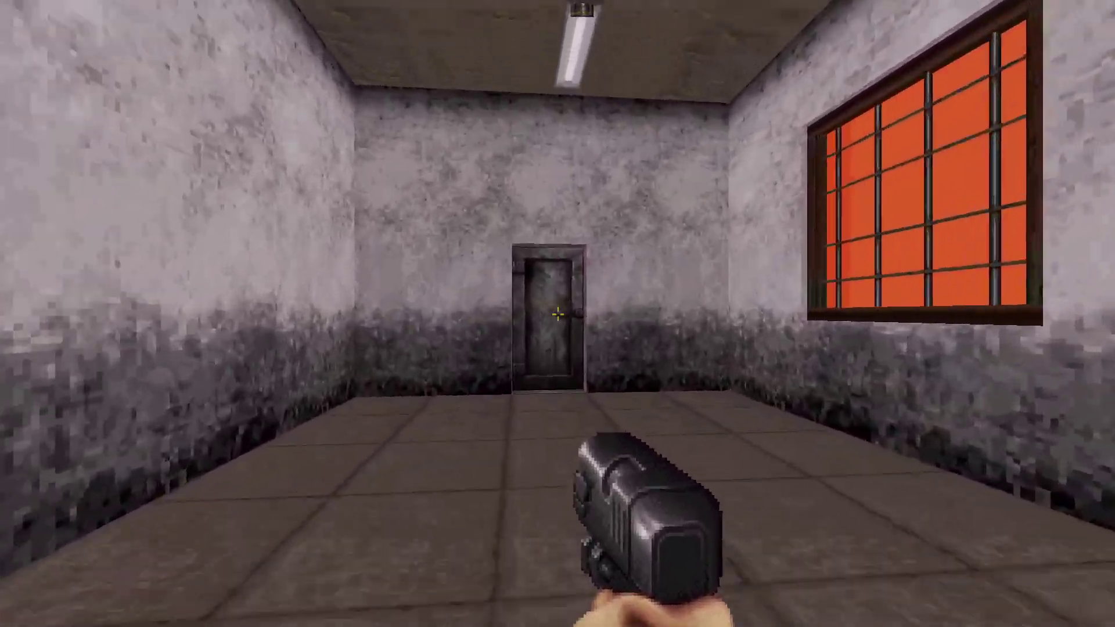
{"action": "key", "text": "w"}
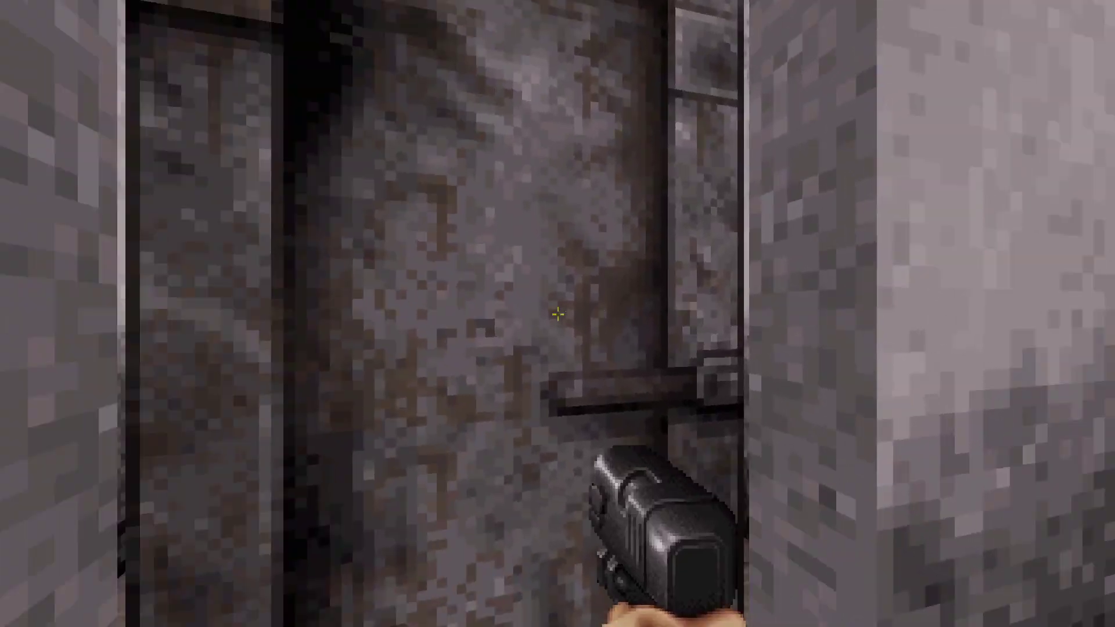
{"action": "key", "text": "space"}
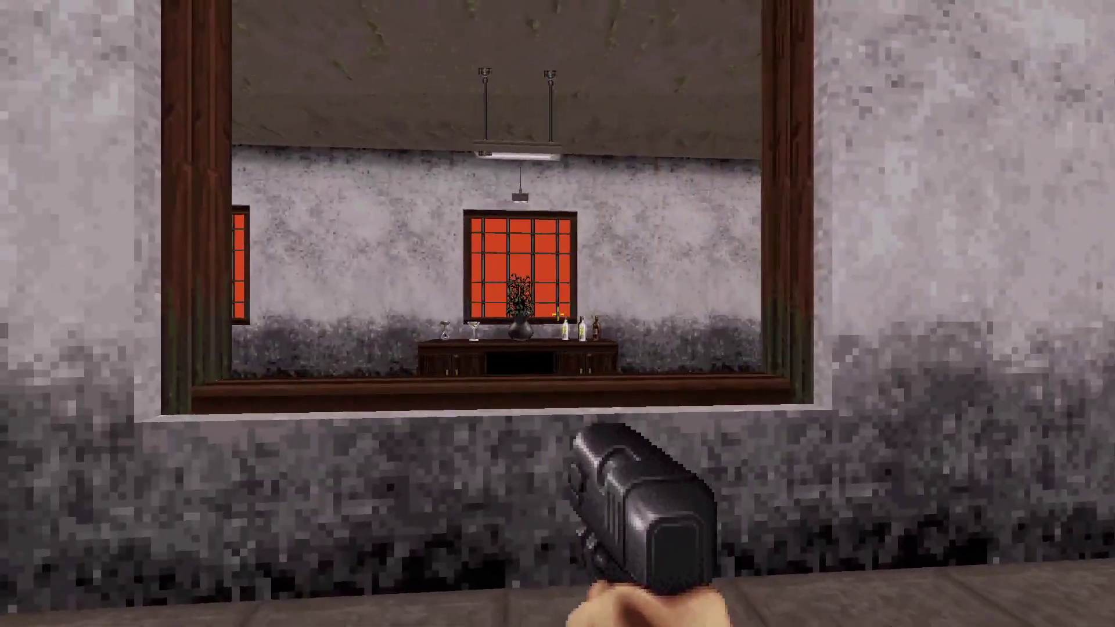
{"action": "key", "text": "s"}
{"action": "key", "text": "w"}
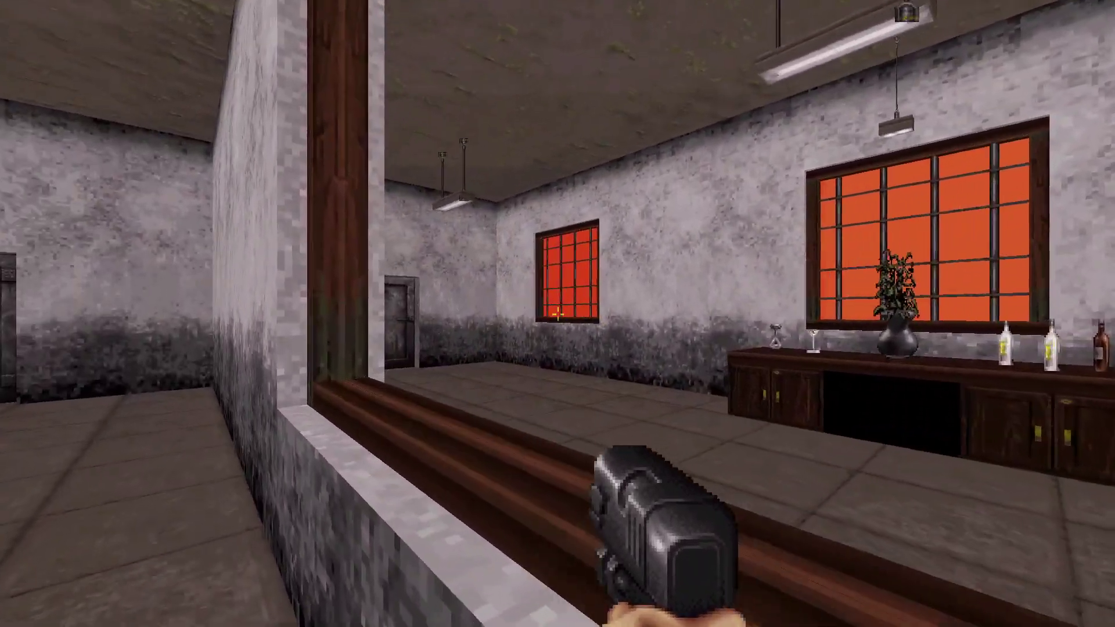
{"action": "key", "text": "Left"}
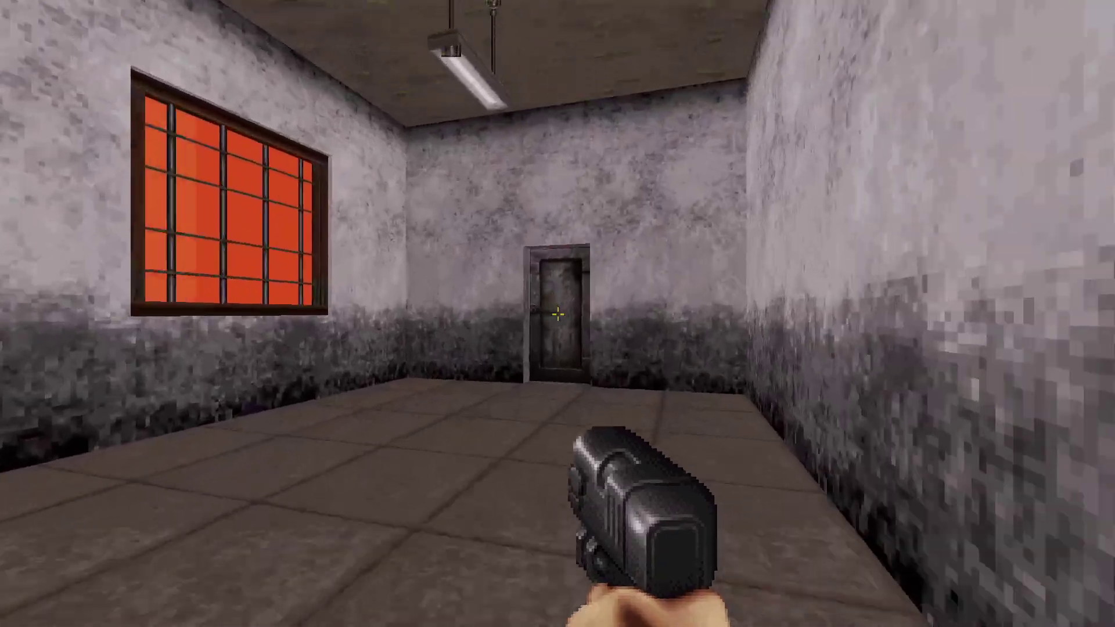
{"action": "key", "text": "w"}
{"action": "key", "text": "space"}
{"action": "key", "text": "Right"}
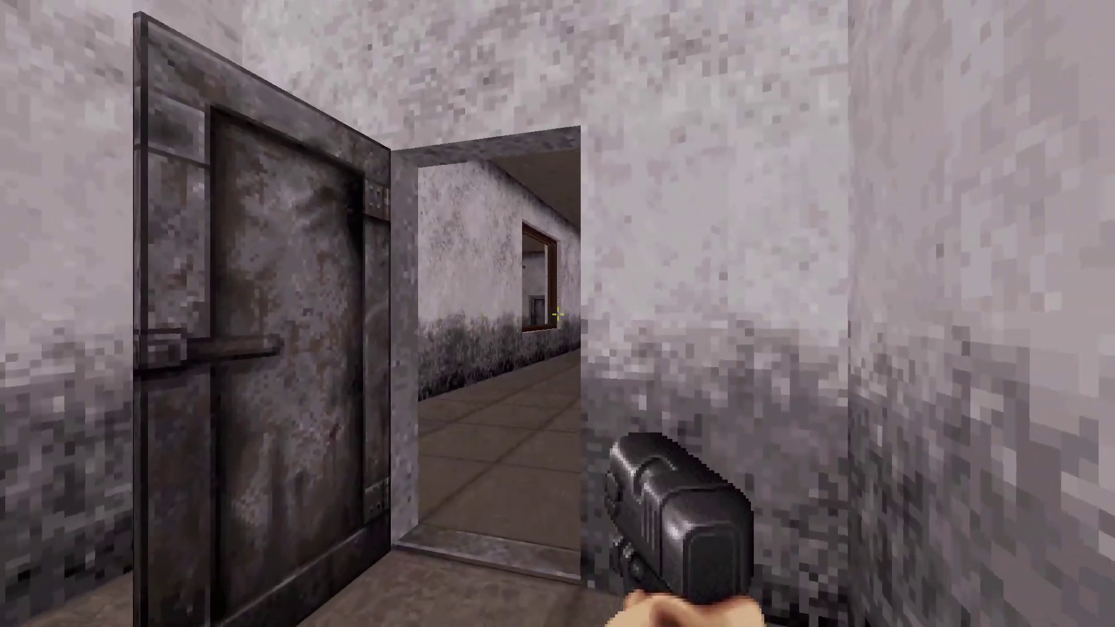
{"action": "key", "text": "w"}
{"action": "key", "text": "Left"}
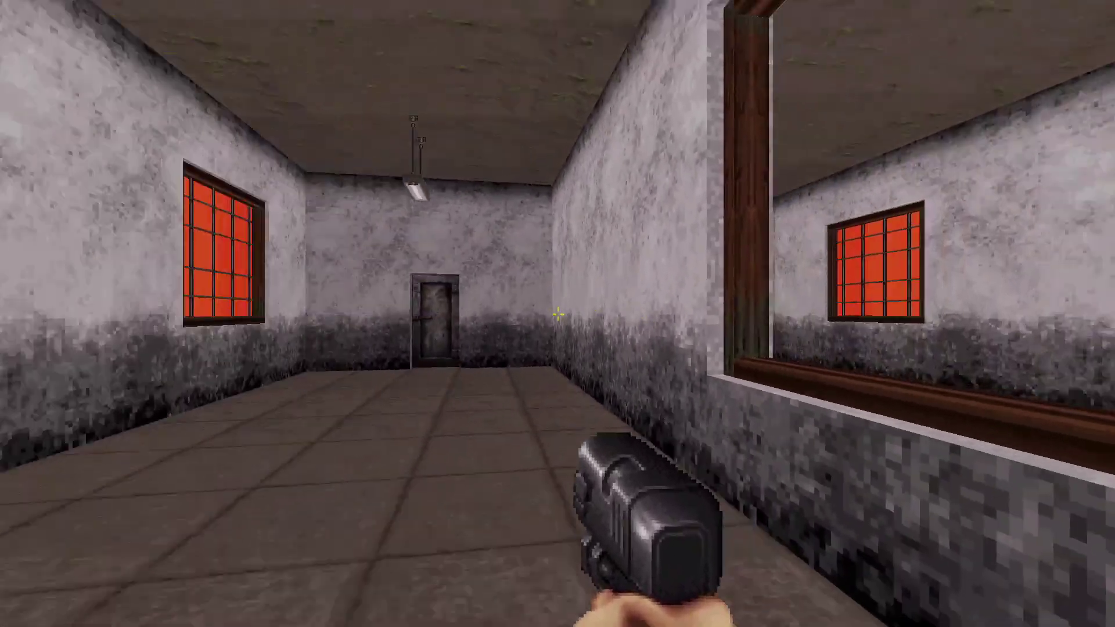
{"action": "key", "text": "w"}
{"action": "key", "text": "space"}
{"action": "key", "text": "w"}
{"action": "key", "text": "Left"}
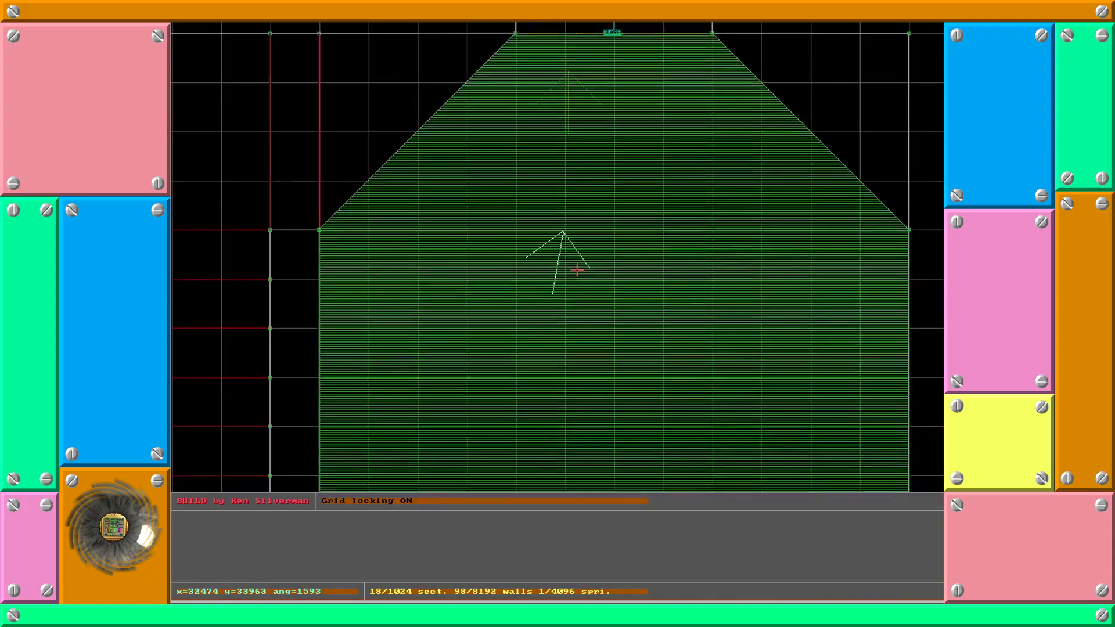
Examine the chamfered room's corner vertices up close in the 2D map, including both beside the glass opening and the left chamfer vertex
{"action": "key", "text": "alt"}
{"action": "right_click_drag", "start_coordinate": [583, 276], "coordinate": [558, 263]}
{"action": "key", "text": "z"}
{"action": "key", "text": "a"}
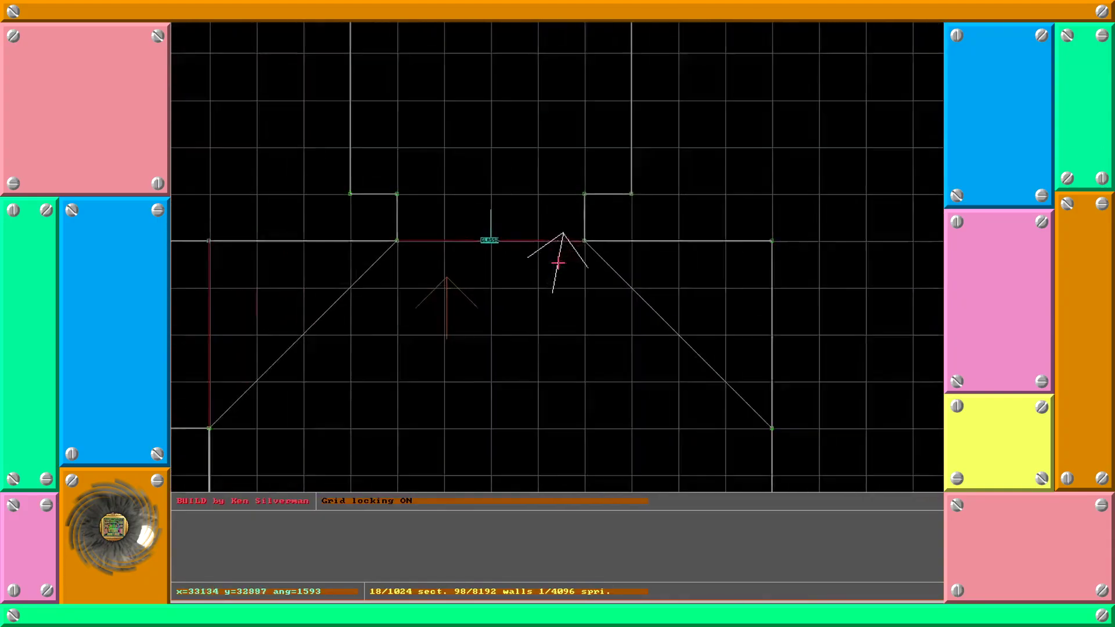
{"action": "key", "text": "a"}
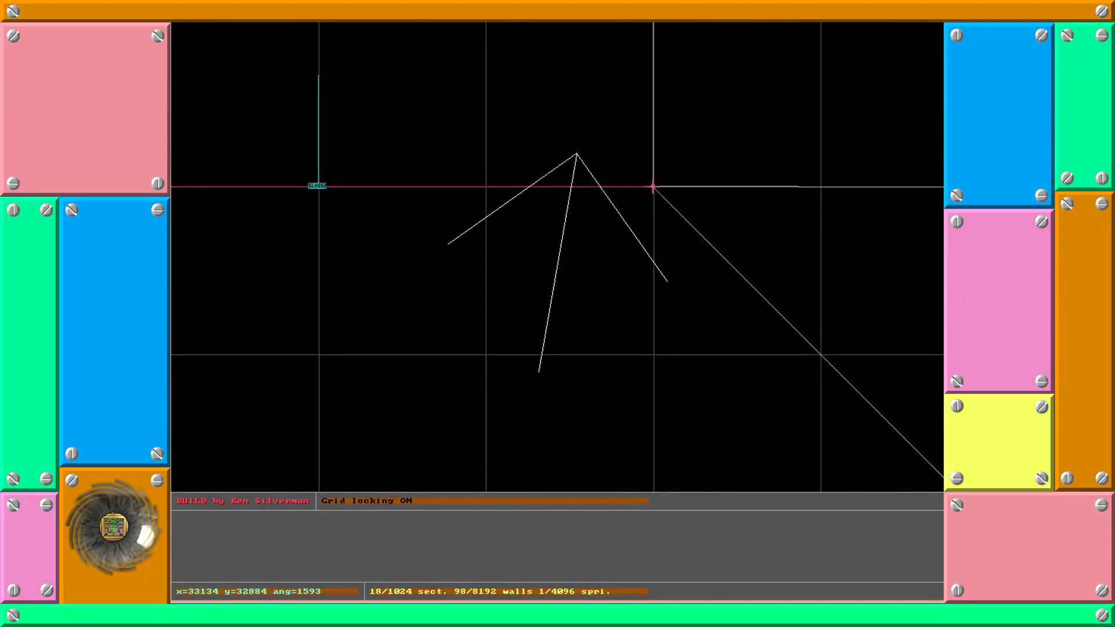
{"action": "key", "text": "z"}
{"action": "right_click_drag", "start_coordinate": [652, 188], "coordinate": [557, 263]}
{"action": "key", "text": "a"}
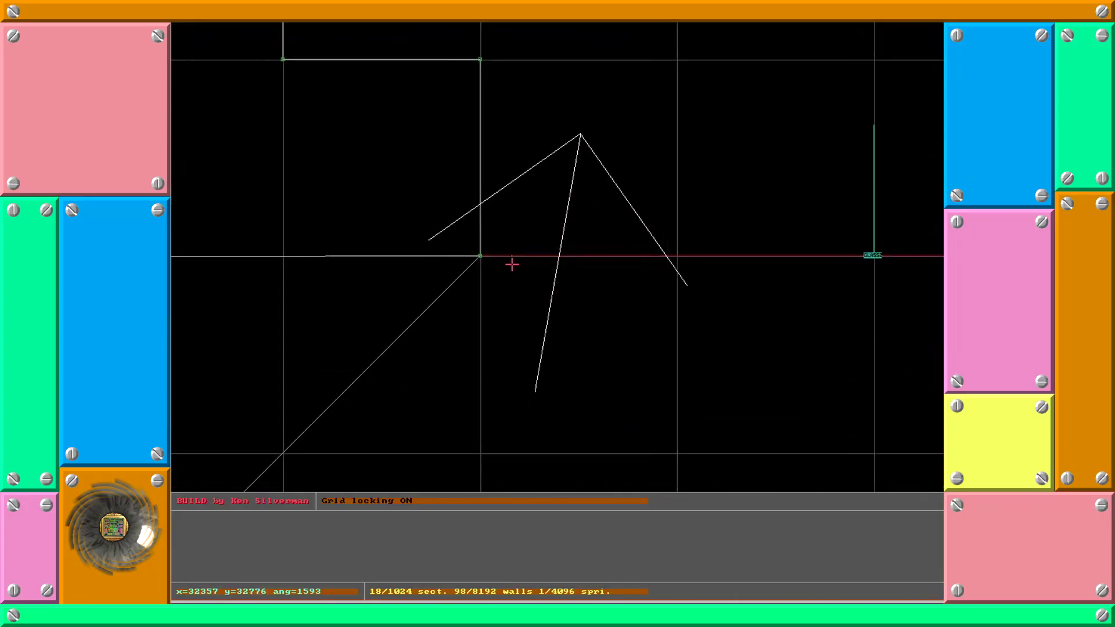
{"action": "key", "text": "z"}
{"action": "right_click_drag", "start_coordinate": [482, 256], "coordinate": [559, 263]}
{"action": "key", "text": "a"}
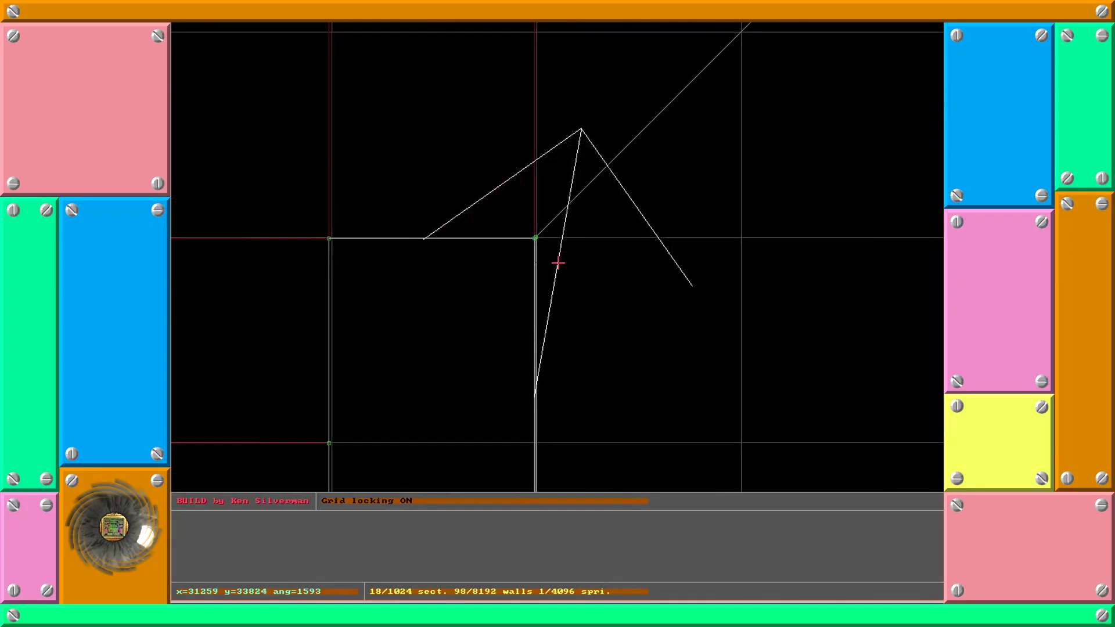
{"action": "key", "text": "Down"}
{"action": "right_click_drag", "start_coordinate": [559, 263], "coordinate": [561, 263]}
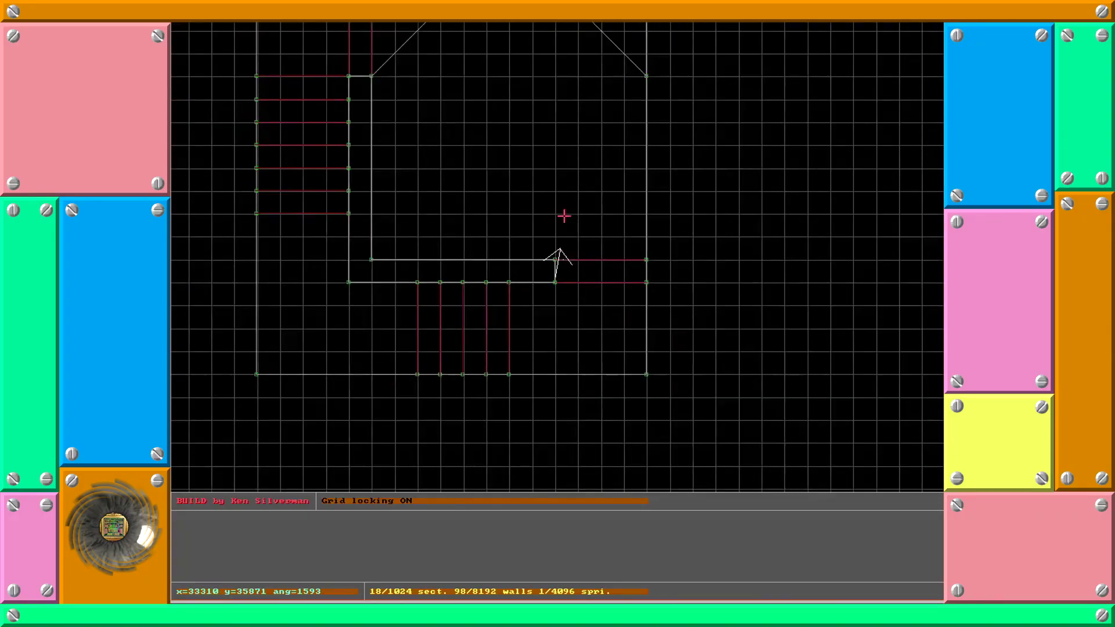
Switch to the 3D view and examine the dark panelled corridors and the adjoining passages with rusty ribbed walls
{"action": "key", "text": "KP_Enter"}
{"action": "key", "text": "Up"}
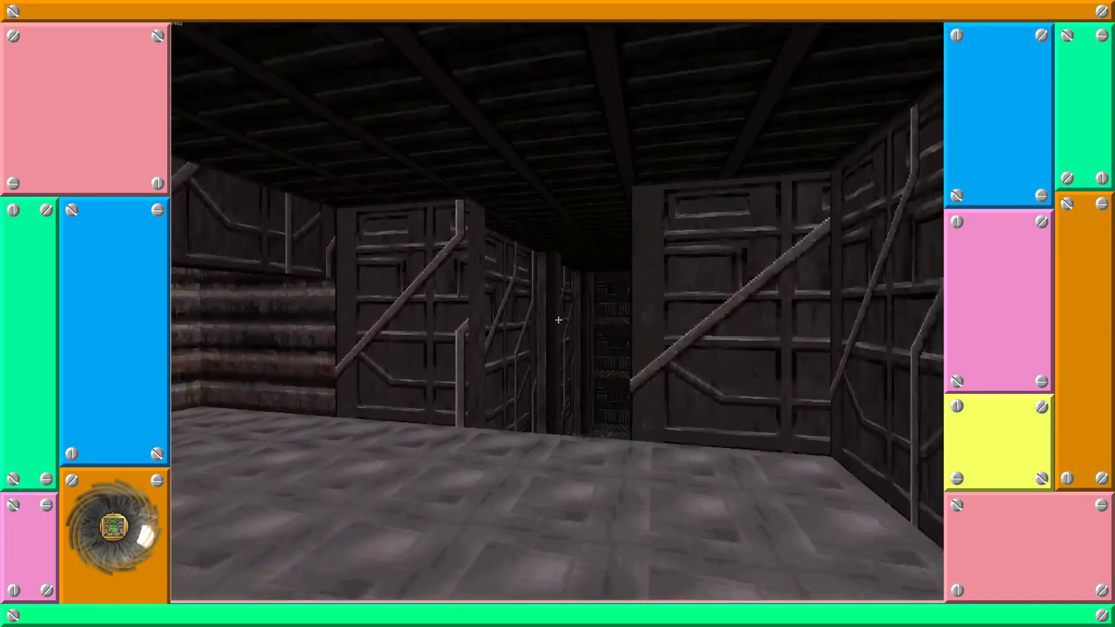
{"action": "key", "text": "Up"}
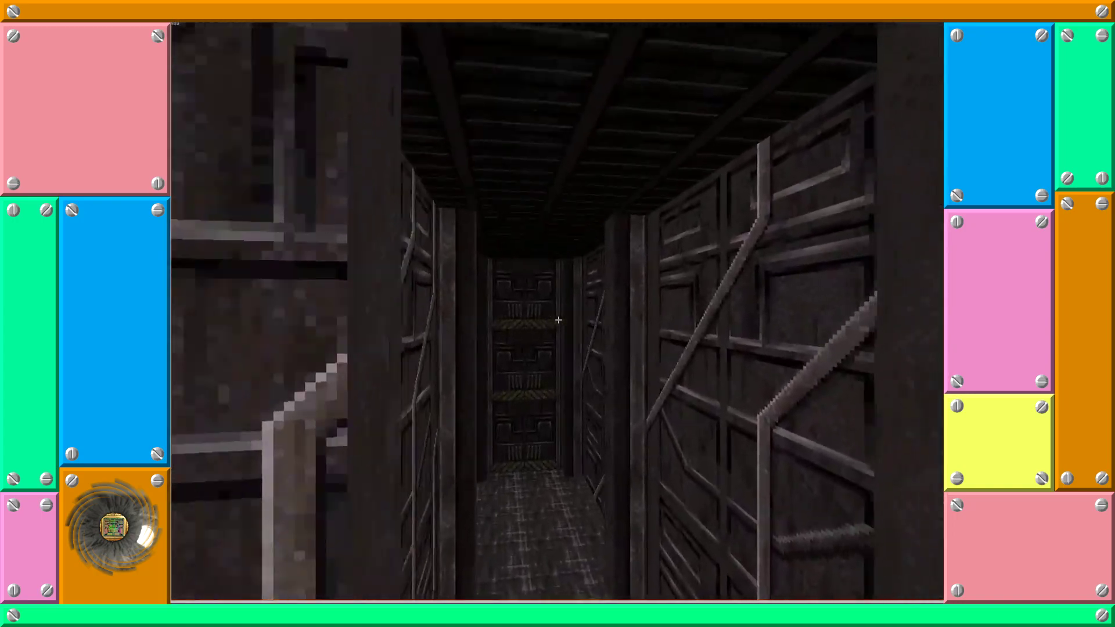
{"action": "key", "text": "Left"}
{"action": "key", "text": "Down"}
{"action": "key", "text": "Up"}
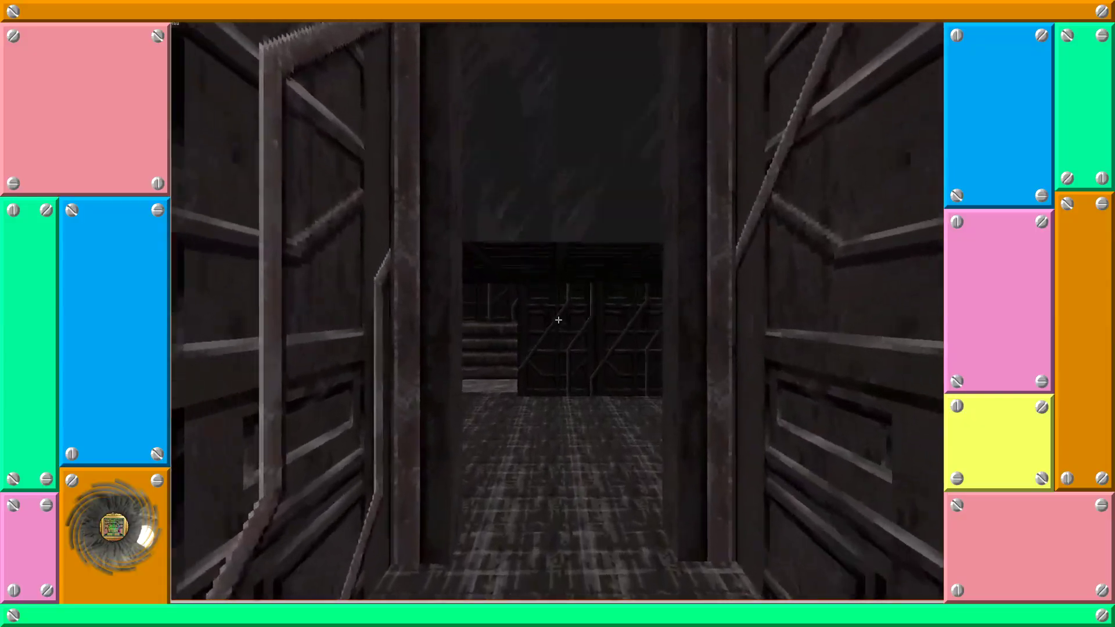
{"action": "key", "text": "Left"}
{"action": "key", "text": "Up"}
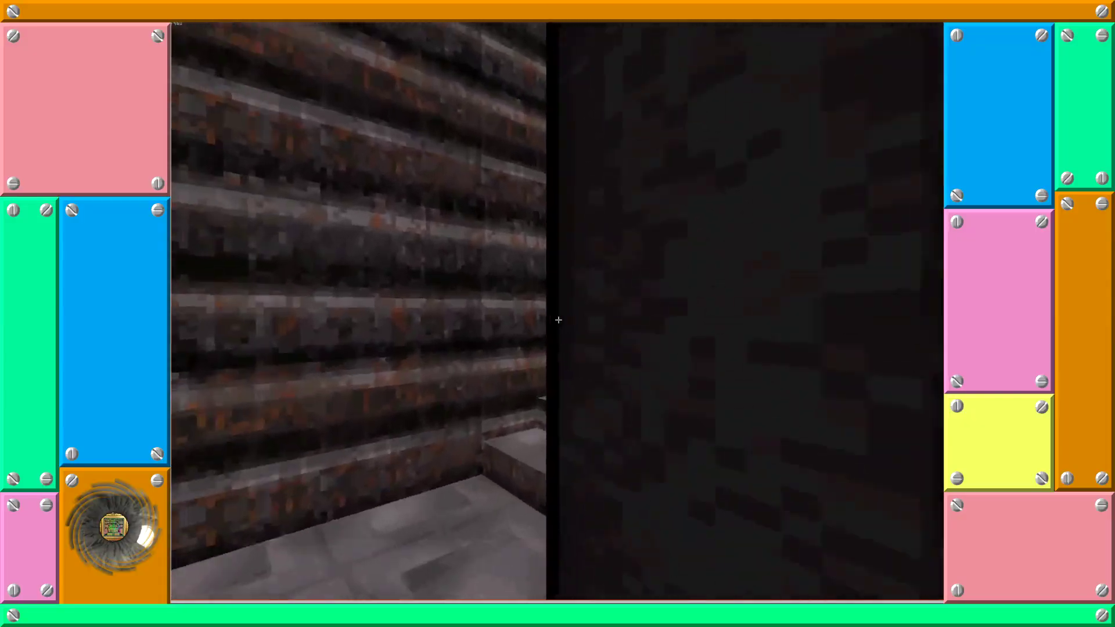
{"action": "key", "text": "Left"}
{"action": "key", "text": "Right"}
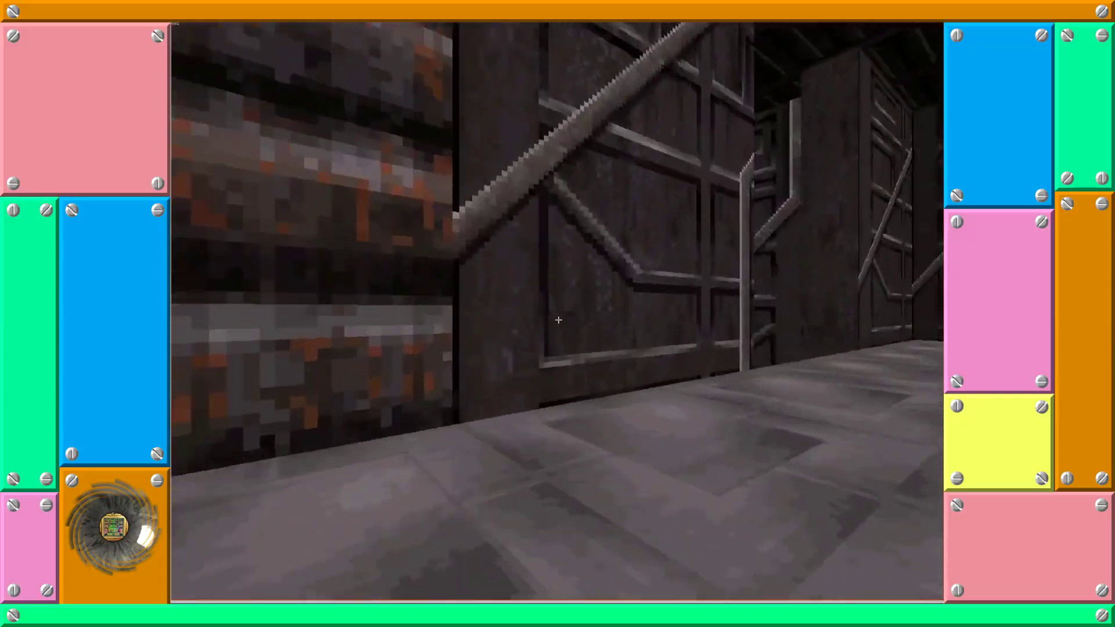
{"action": "key", "text": "Left"}
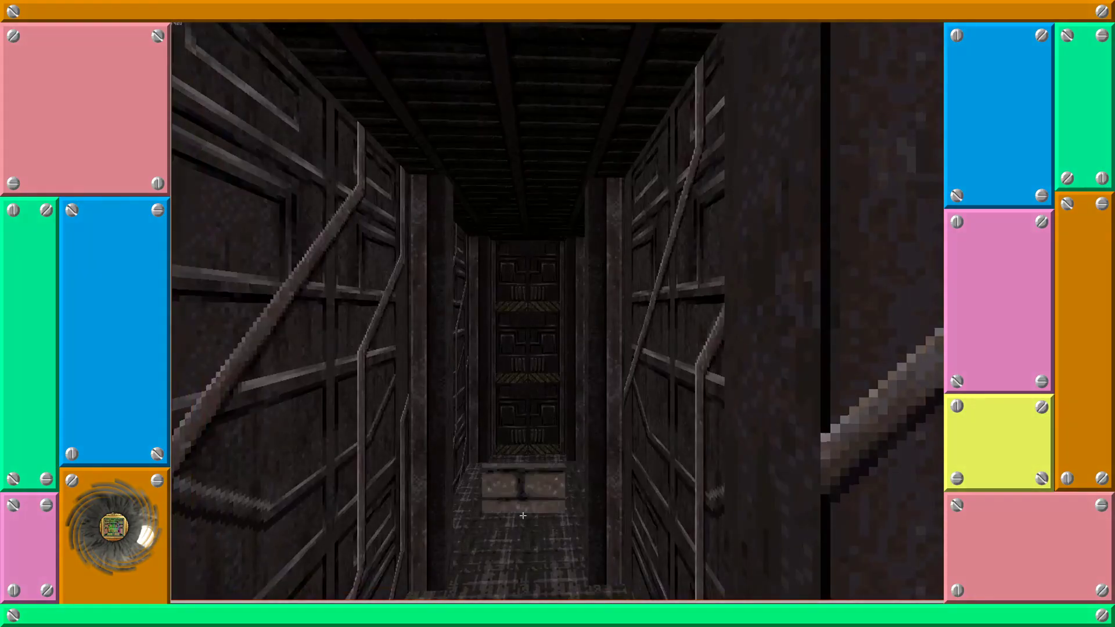
{"action": "key", "text": "Up"}
{"action": "key", "text": "Left"}
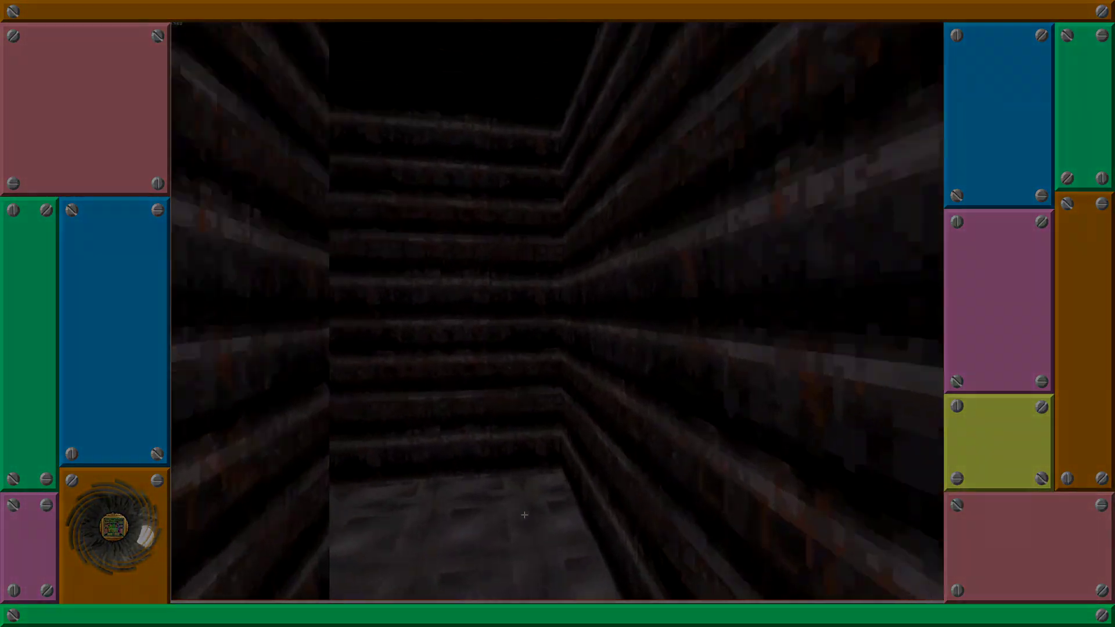